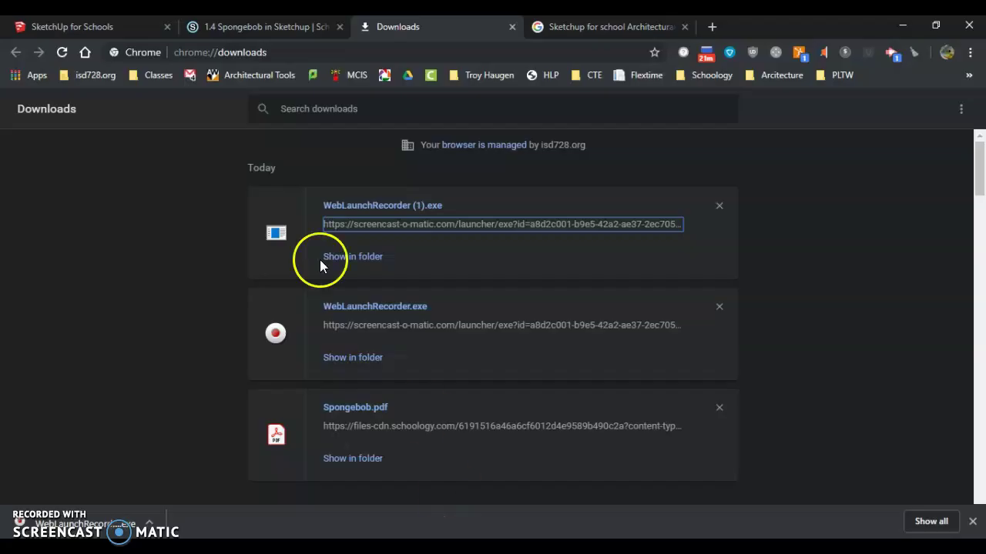
Step: Select the Paint Bucket tool and browse the material categories in the Materials panel
click(119, 26)
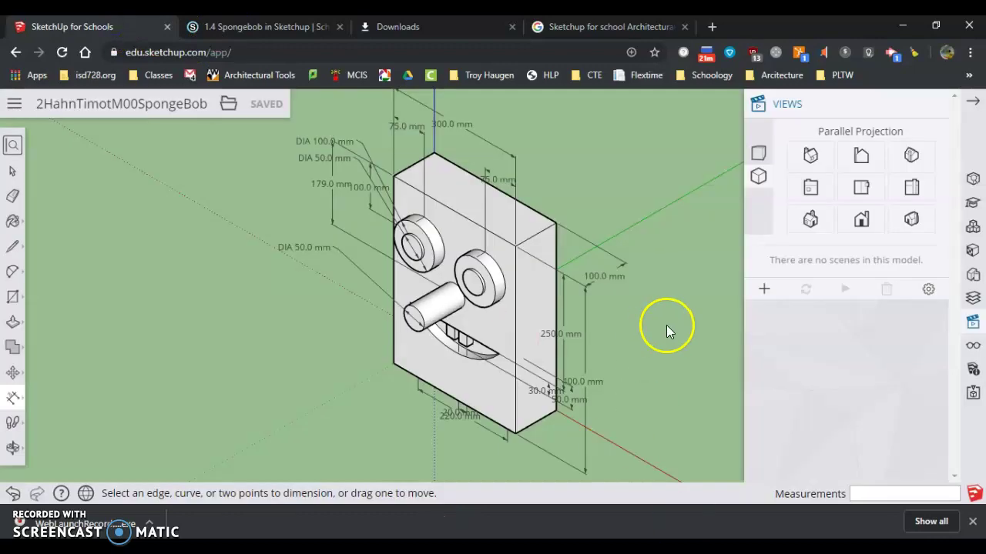
scroll(531, 297, up, 1)
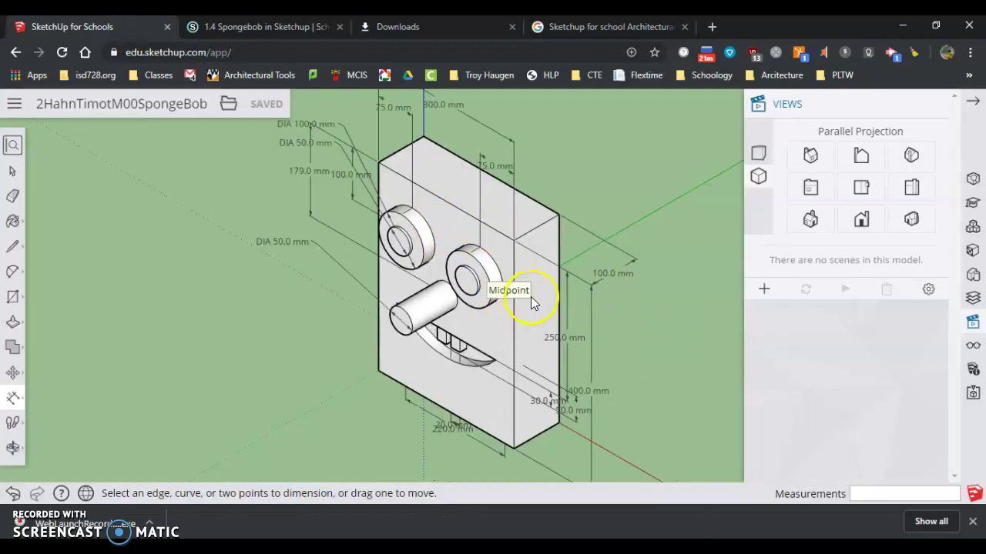
click(13, 223)
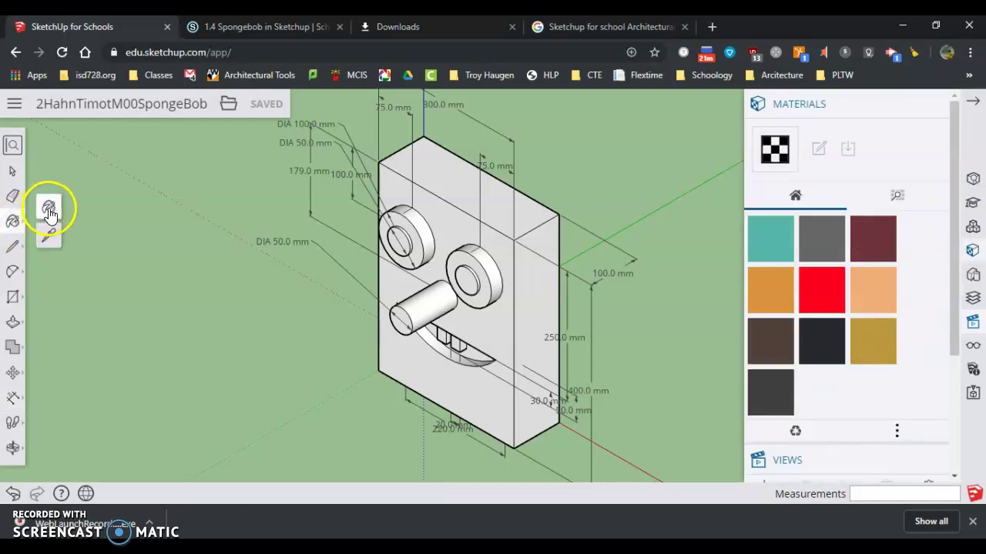
click(48, 211)
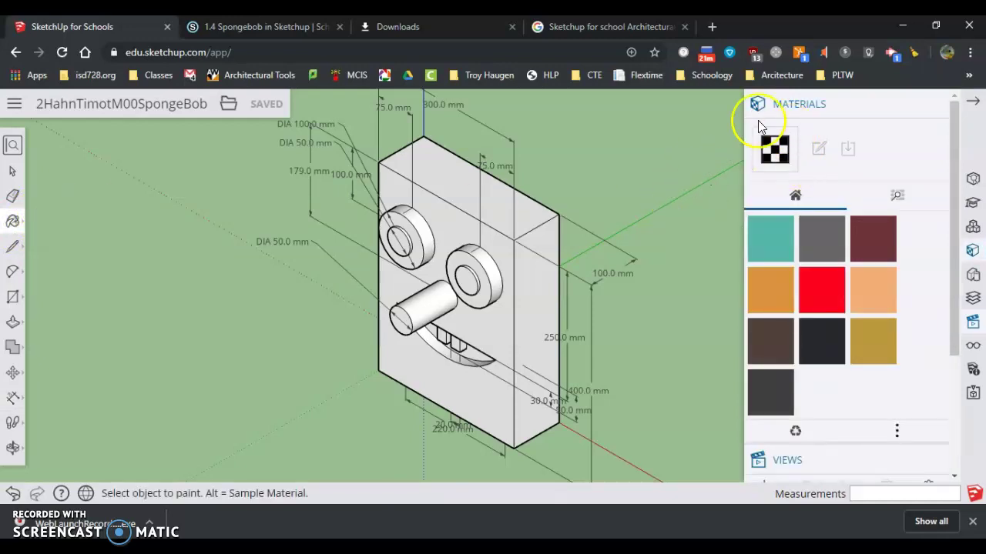
click(816, 202)
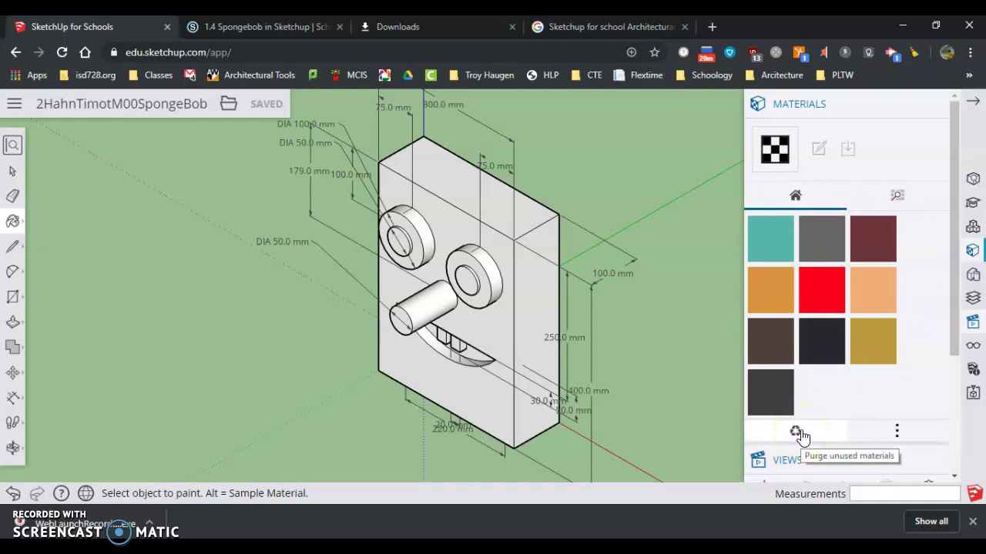
click(898, 199)
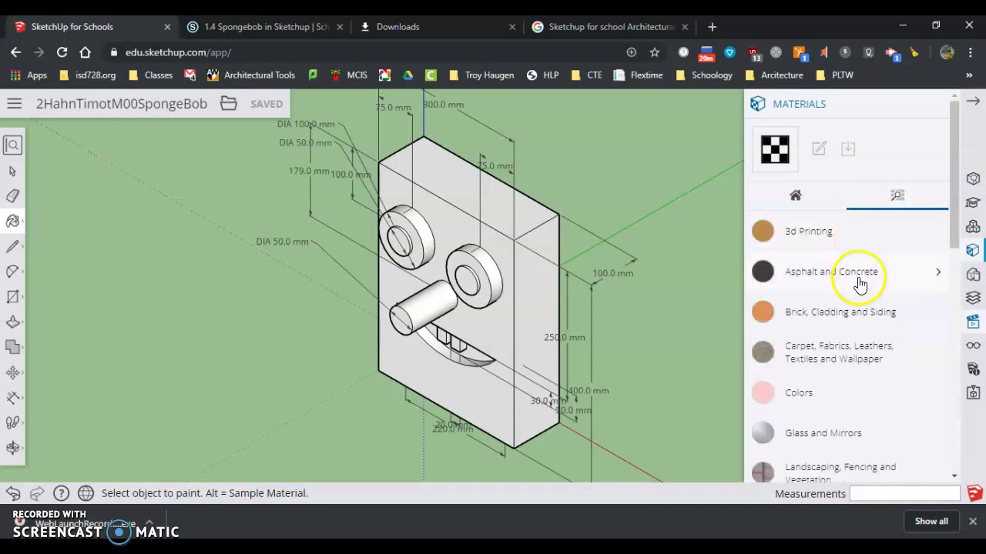
Step: Pick bright yellow from the Colors category and paint the block's front face
click(830, 401)
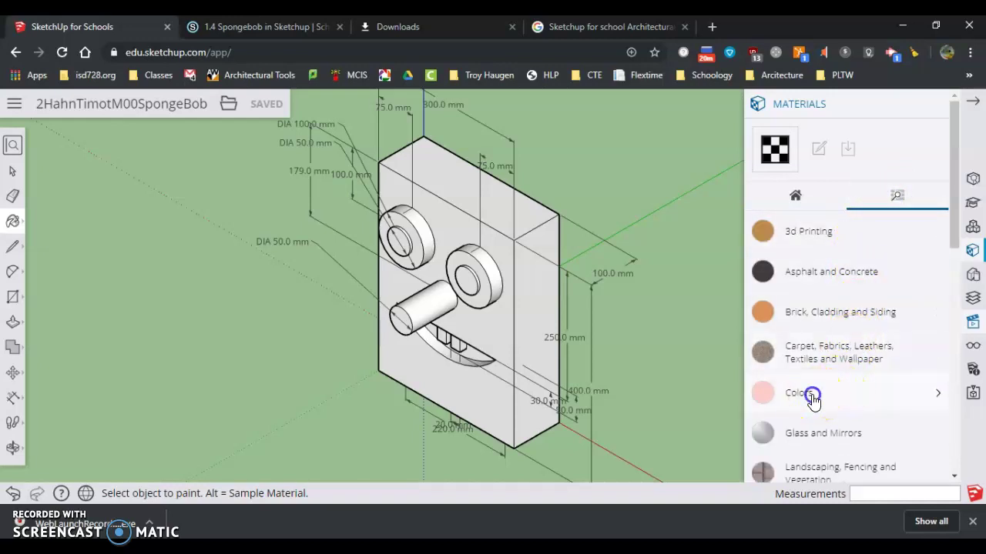
scroll(841, 385, down, 5)
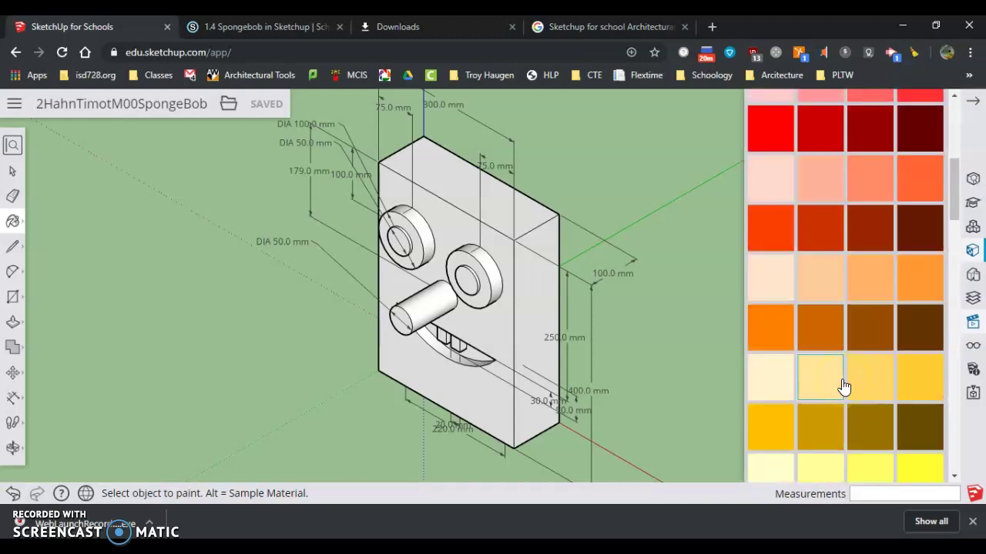
scroll(843, 381, up, 5)
scroll(821, 330, down, 5)
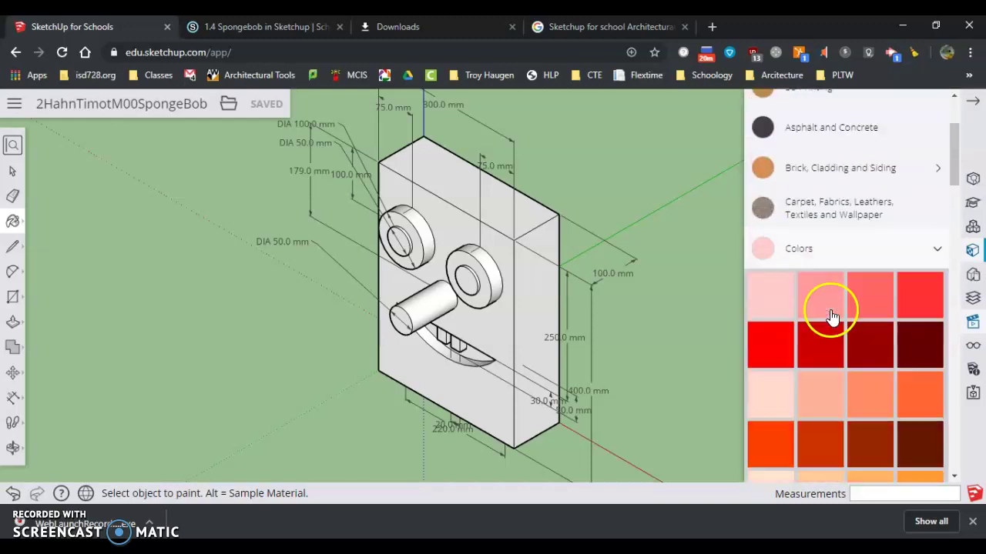
scroll(806, 392, down, 2)
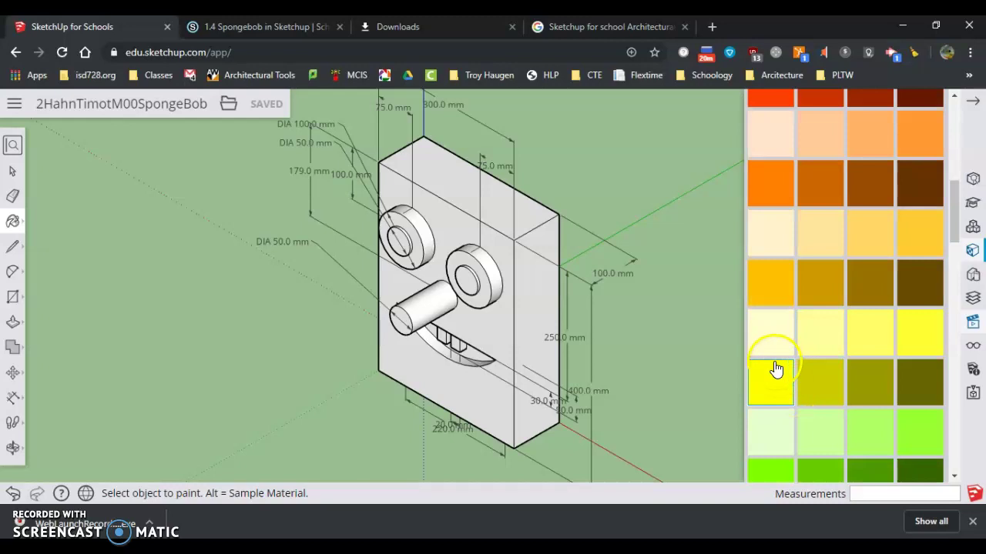
click(775, 378)
click(539, 319)
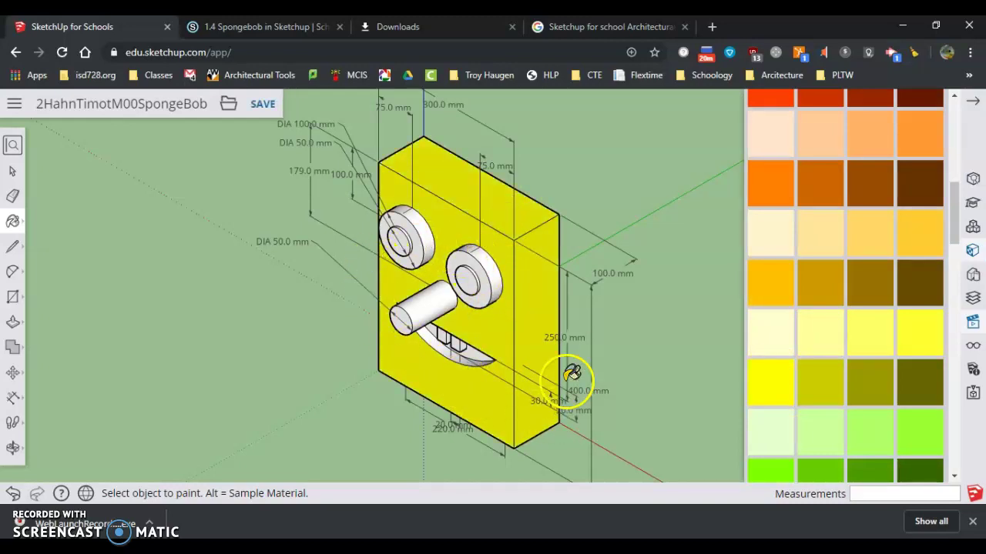
Step: Paint the remaining side and bottom faces and the nose cylinder and cap yellow
mouse_move(652, 308)
middle_down()
mouse_move(553, 368)
mouse_move(69, 318)
middle_up()
click(546, 328)
mouse_move(585, 346)
middle_down()
mouse_move(494, 336)
mouse_move(452, 308)
middle_up()
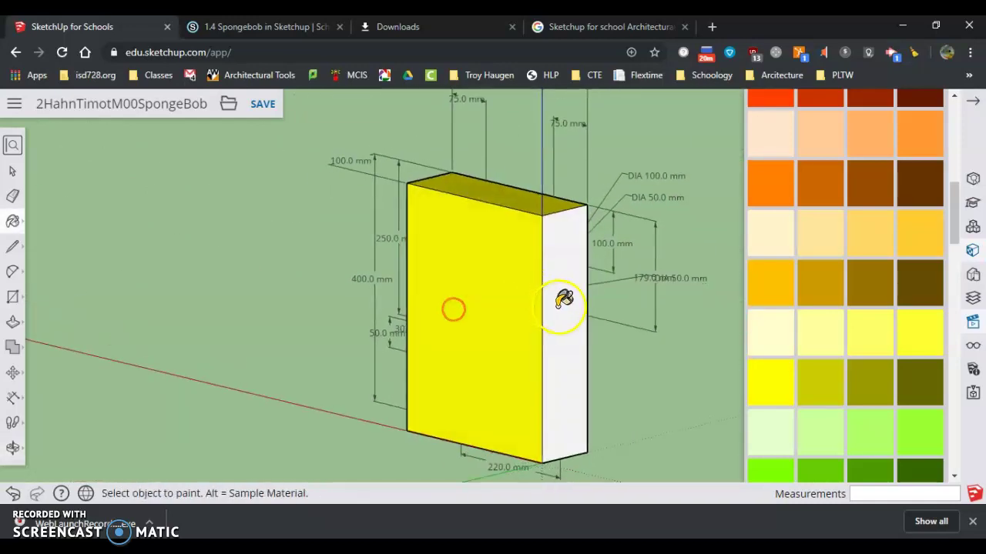
click(567, 293)
middle_drag(589, 407, 701, 120)
click(551, 360)
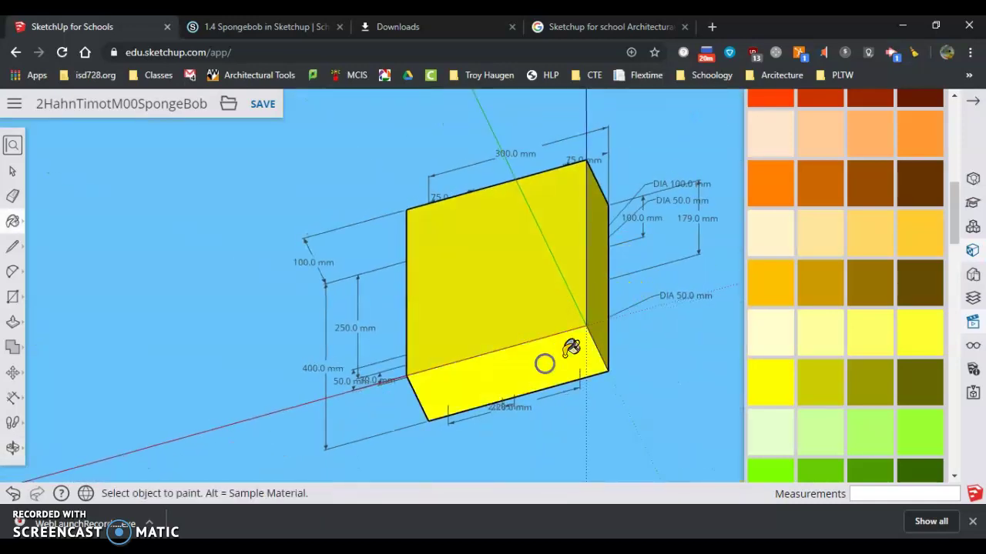
mouse_move(568, 346)
middle_down()
mouse_move(513, 350)
mouse_move(601, 323)
mouse_move(683, 280)
mouse_move(354, 475)
mouse_move(352, 464)
middle_up()
click(495, 308)
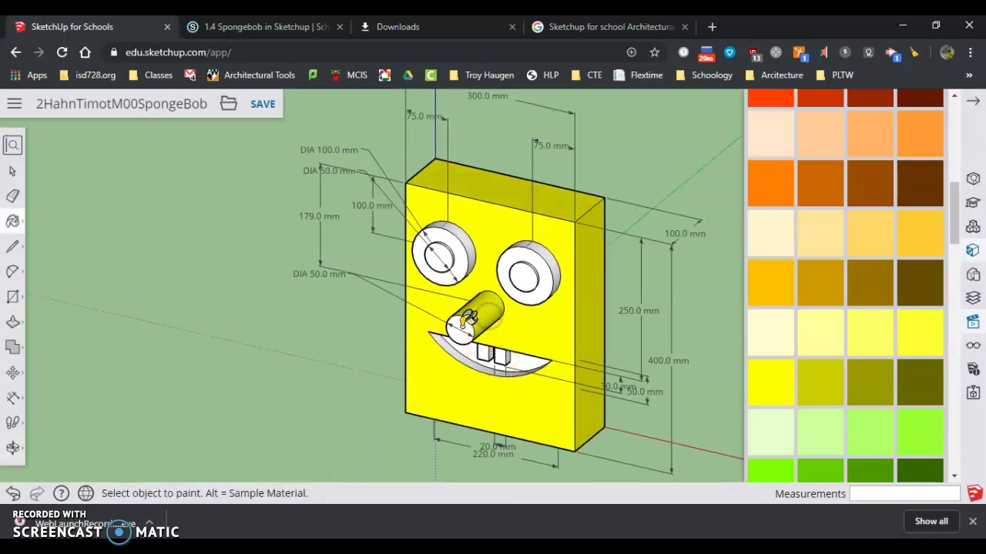
click(466, 322)
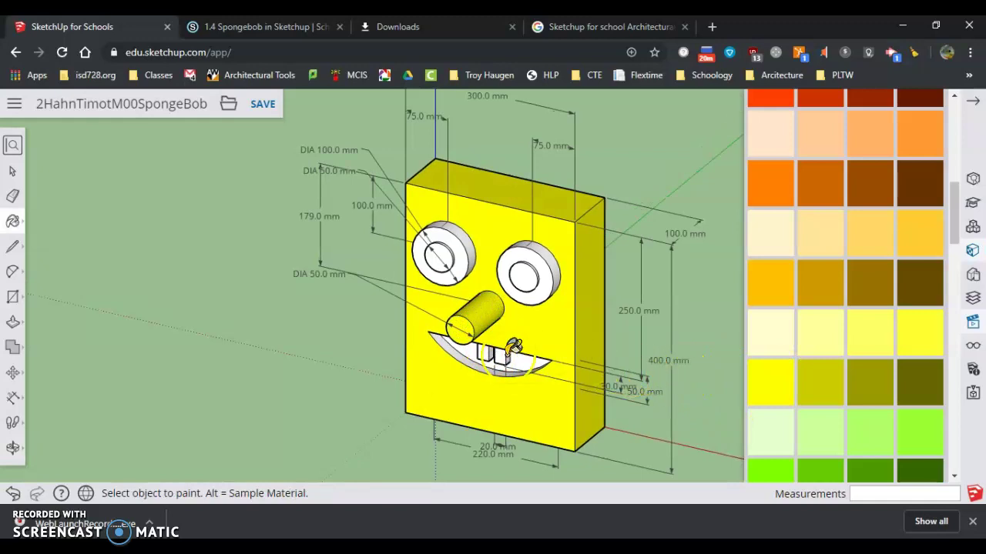
Step: Paint both eye pupils black
scroll(924, 287, up, 5)
scroll(927, 289, down, 3)
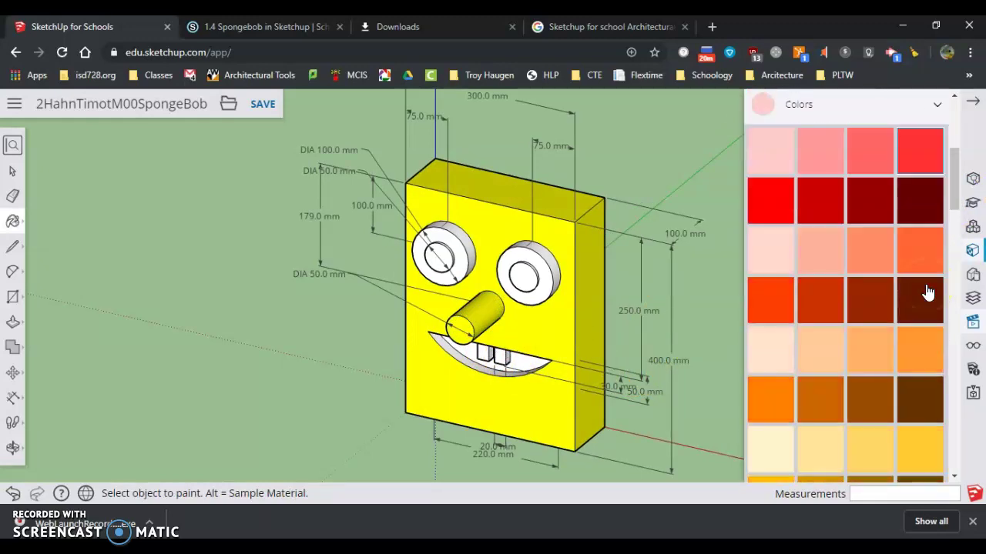
scroll(928, 293, down, 8)
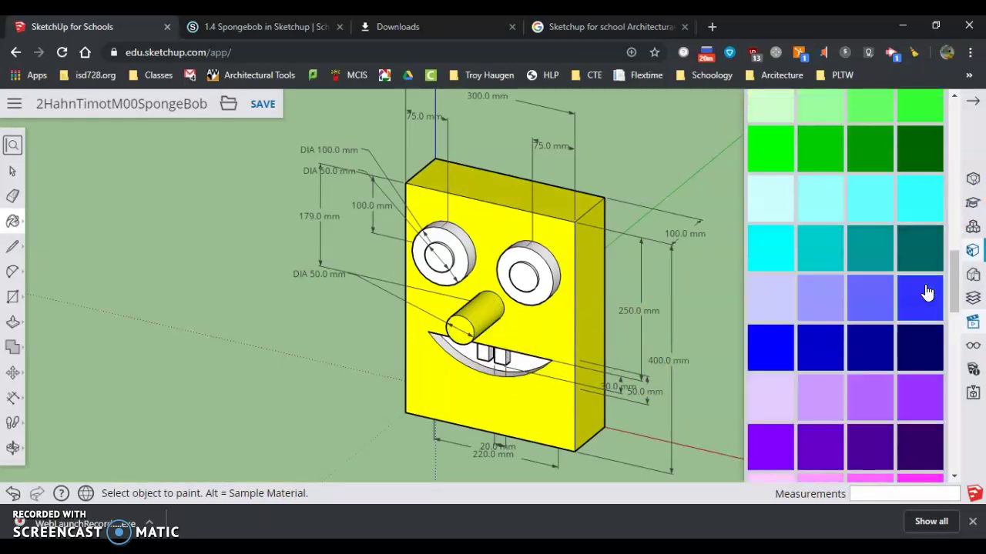
scroll(927, 292, down, 5)
click(778, 355)
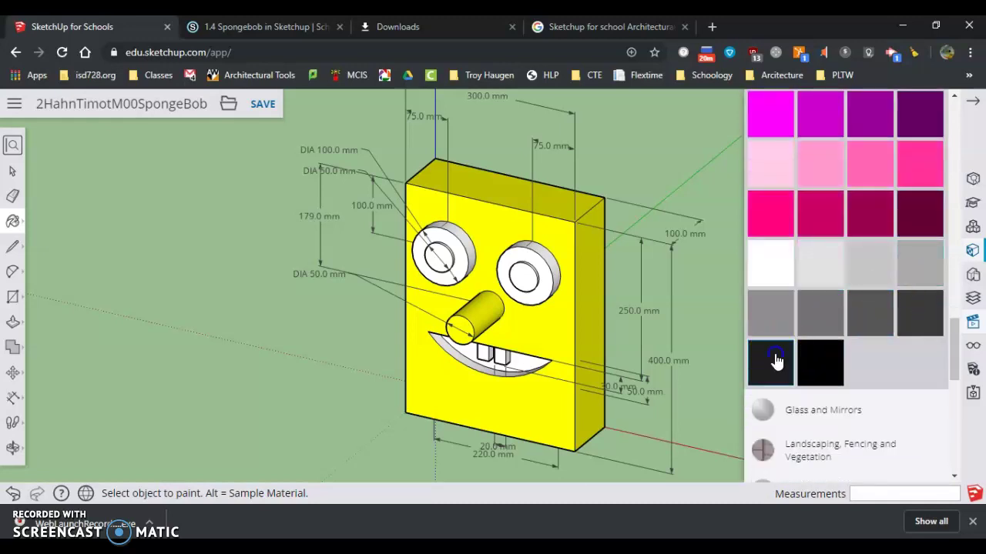
click(830, 359)
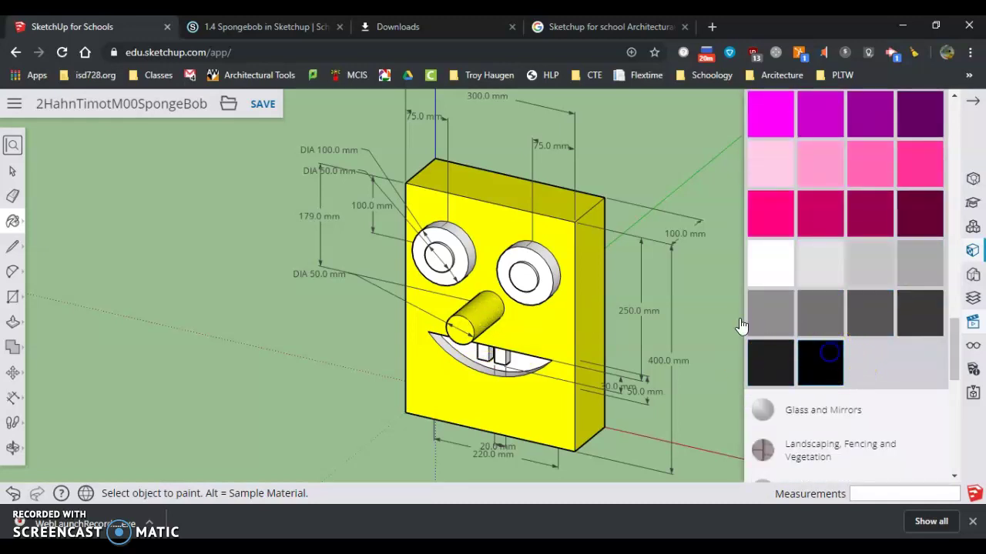
click(527, 270)
scroll(532, 266, up, 5)
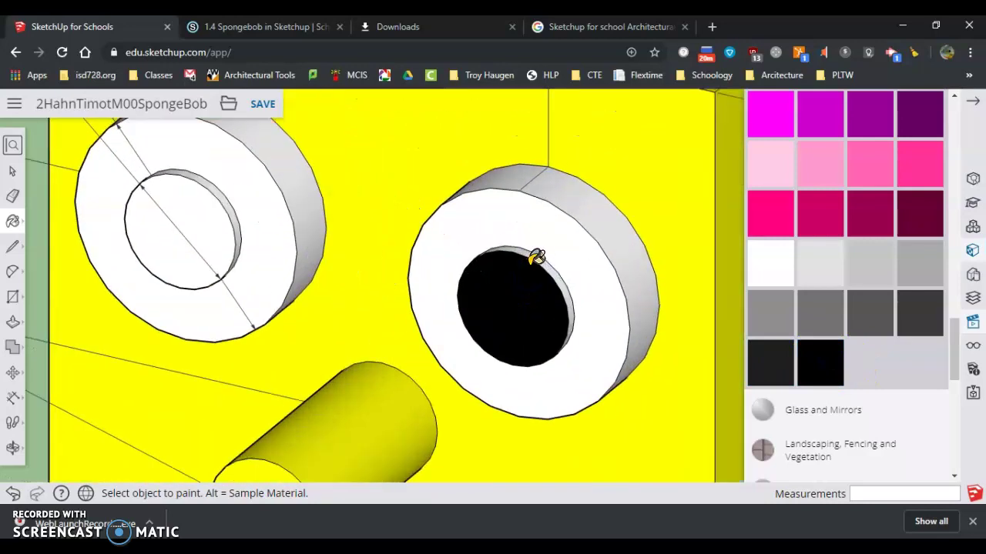
click(187, 211)
scroll(454, 255, down, 4)
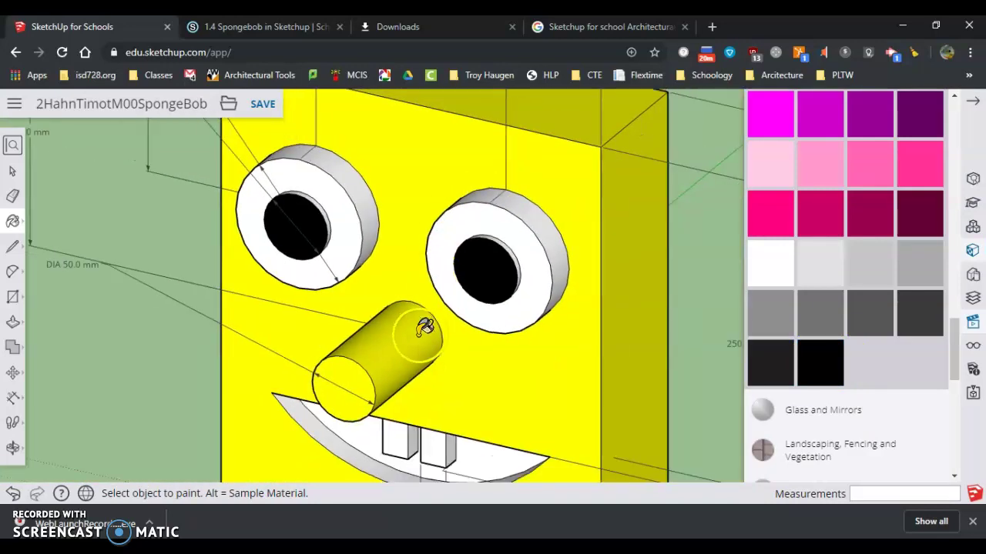
scroll(425, 327, down, 3)
scroll(451, 385, up, 6)
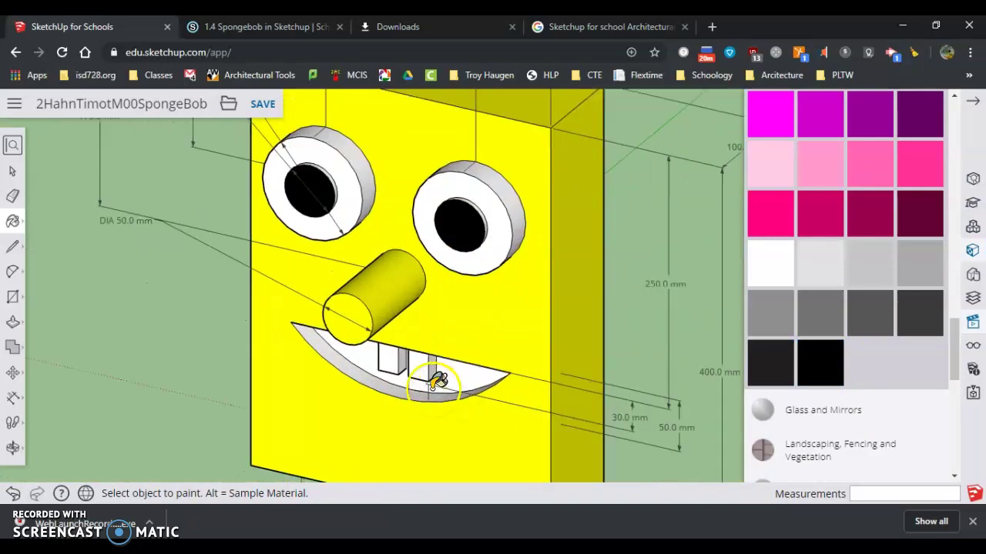
Step: Pick dark magenta and paint the inside of the mouth and the lower lip
scroll(892, 341, down, 1)
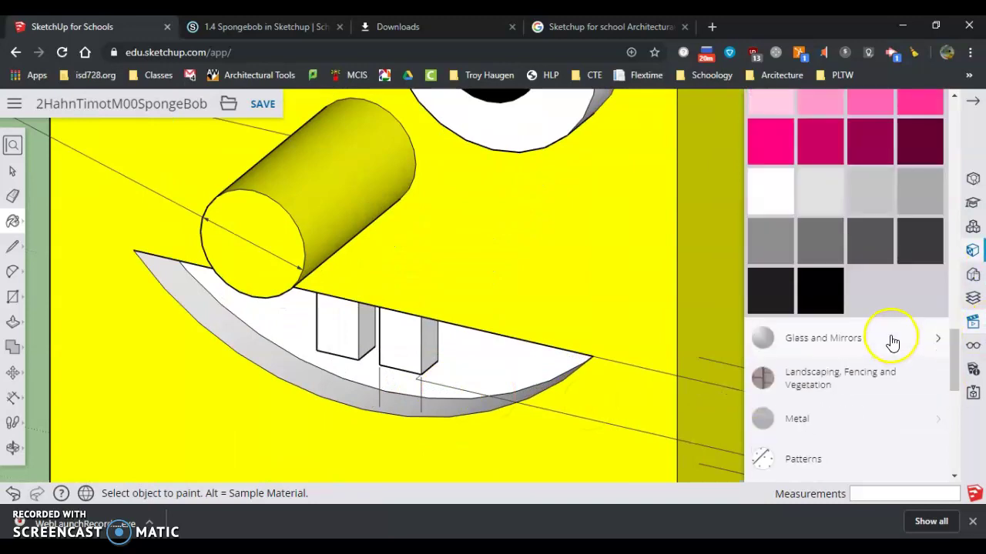
scroll(891, 324, up, 7)
scroll(890, 299, up, 8)
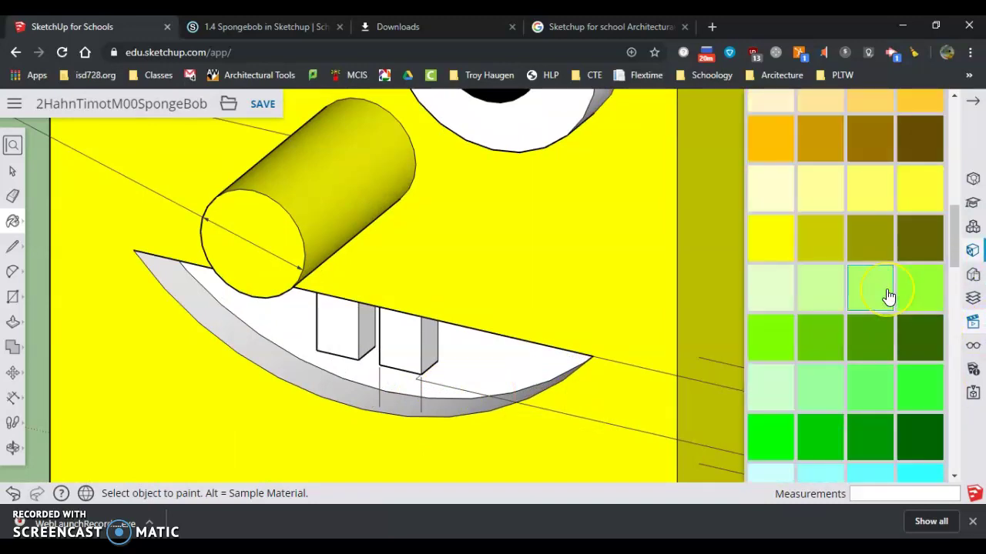
scroll(891, 285, down, 8)
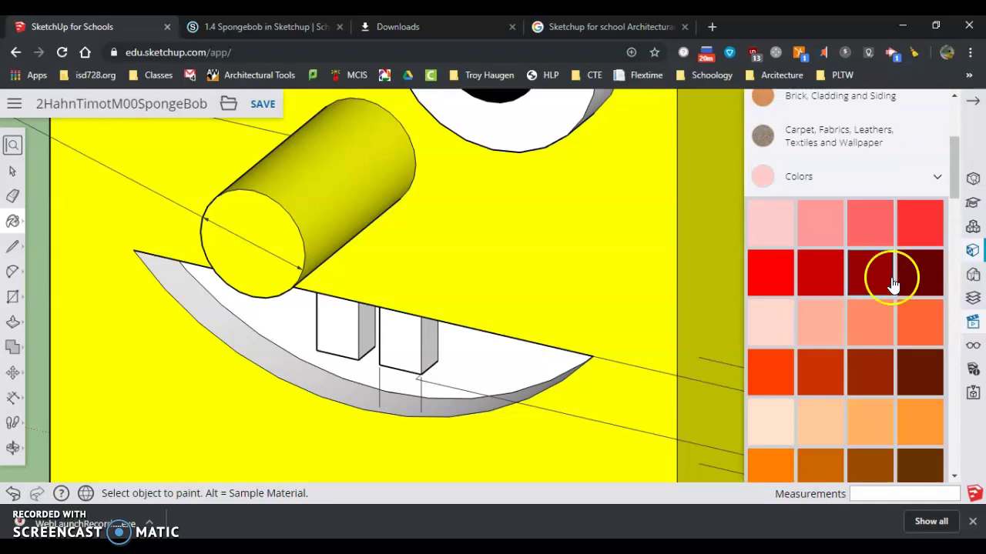
scroll(895, 286, down, 3)
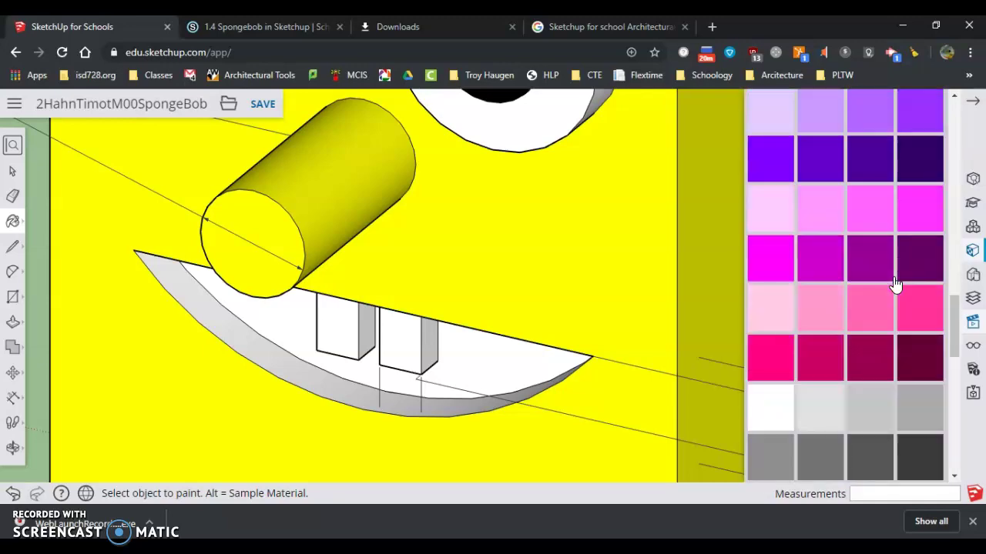
click(869, 289)
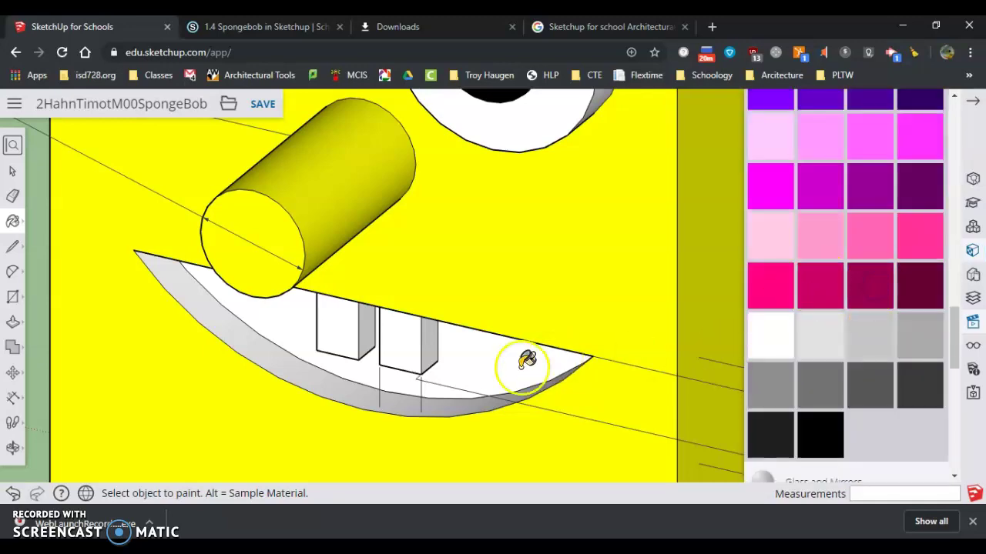
click(479, 397)
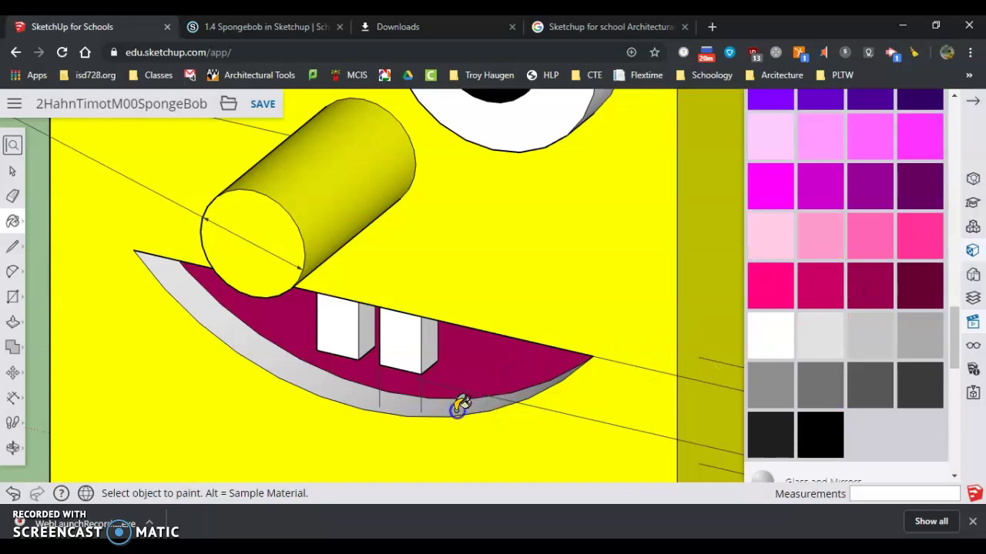
click(458, 406)
Step: Paint the grey strips right of, between and left of the teeth dark magenta
mouse_move(523, 381)
middle_down()
mouse_move(590, 220)
mouse_move(490, 327)
middle_up()
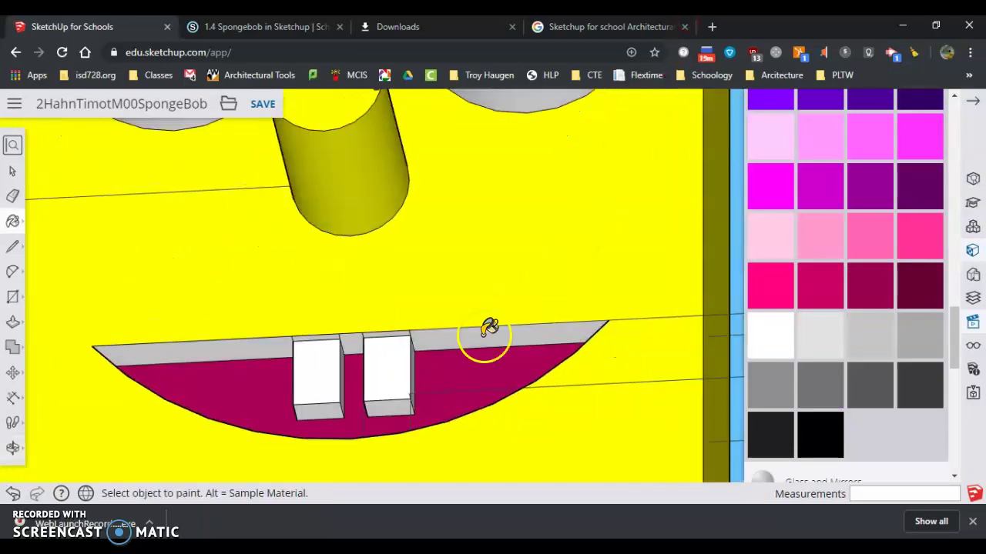
click(479, 330)
scroll(370, 330, up, 4)
click(360, 339)
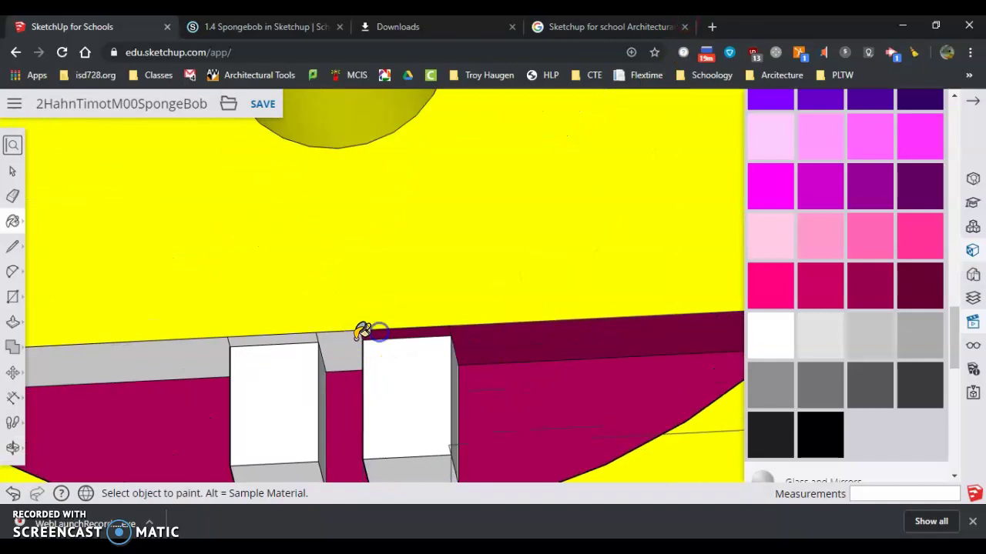
click(295, 341)
click(200, 344)
click(619, 310)
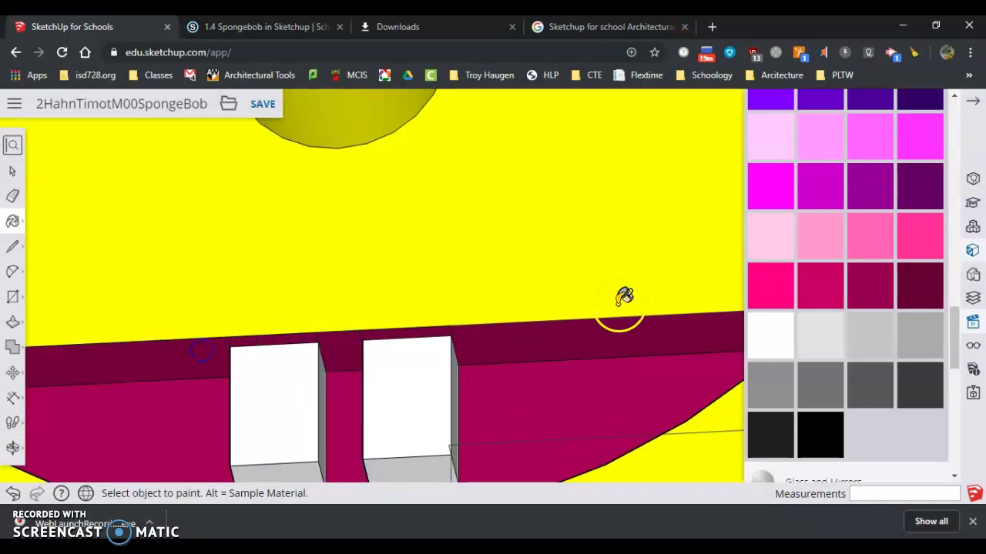
scroll(410, 282, up, 2)
scroll(410, 285, down, 10)
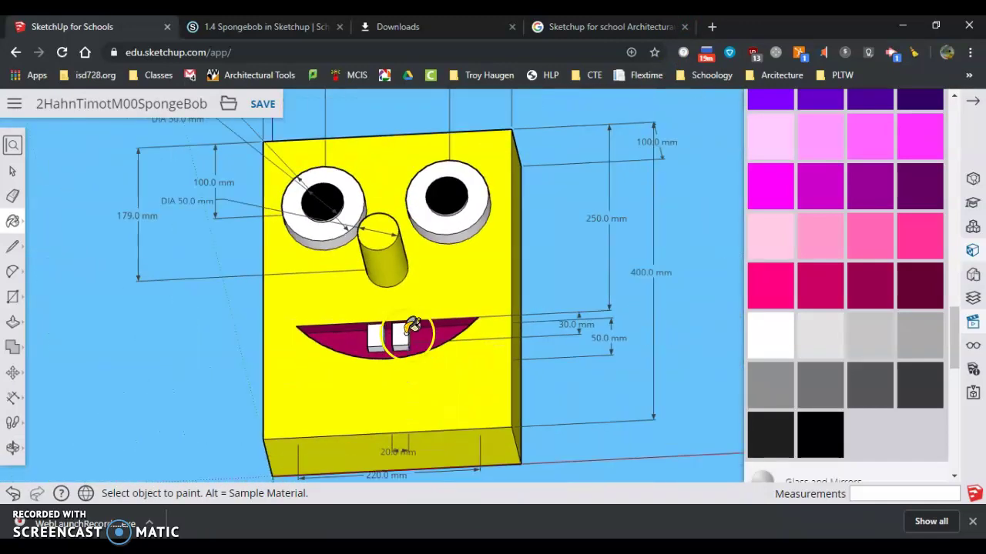
scroll(413, 313, up, 1)
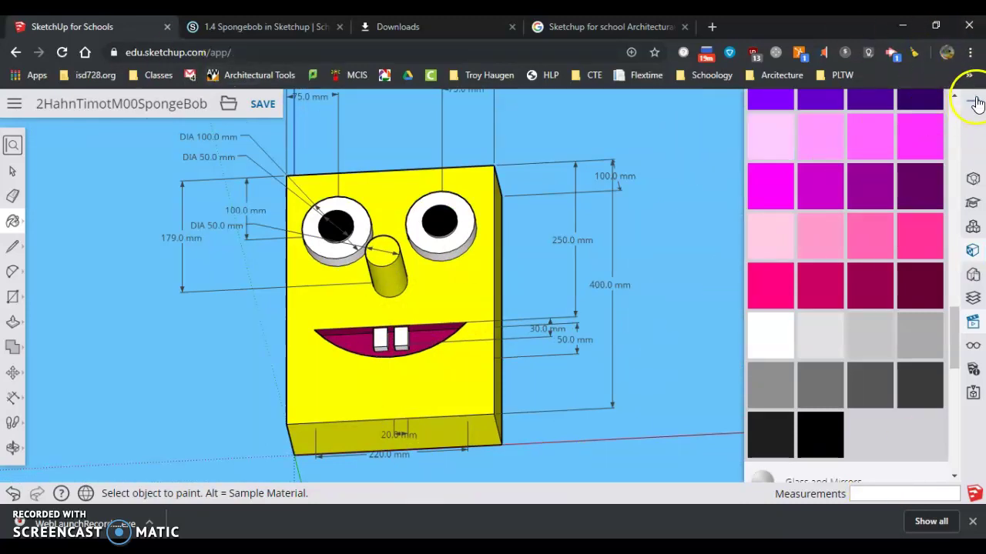
Step: Replace the Materials panel with the Views panel and switch to the Front-Right Iso view
click(976, 102)
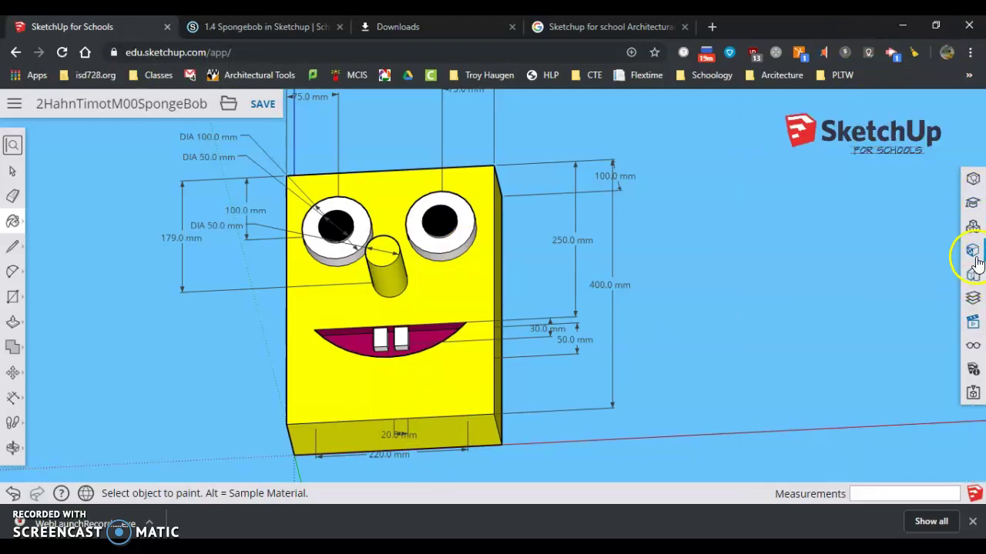
click(973, 320)
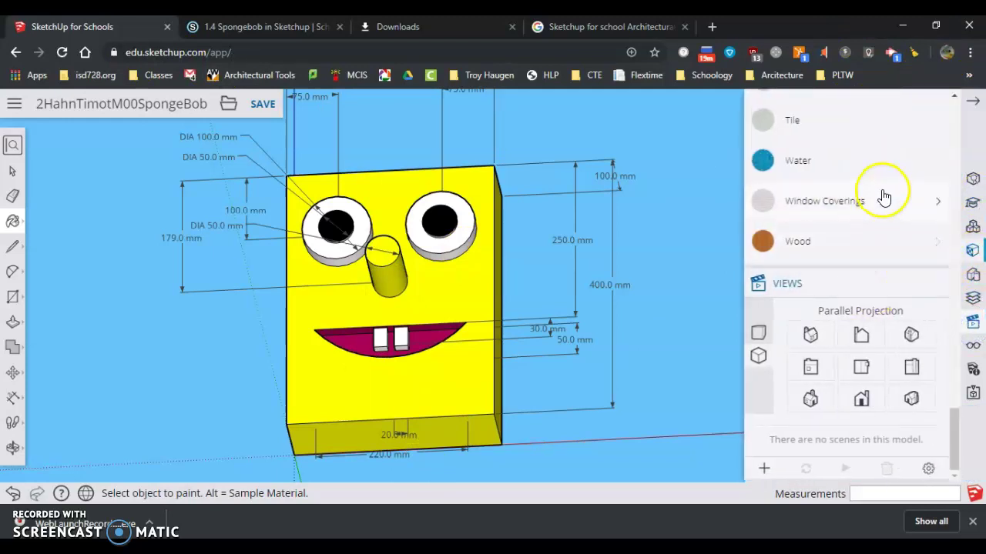
scroll(885, 207, up, 3)
scroll(891, 233, up, 10)
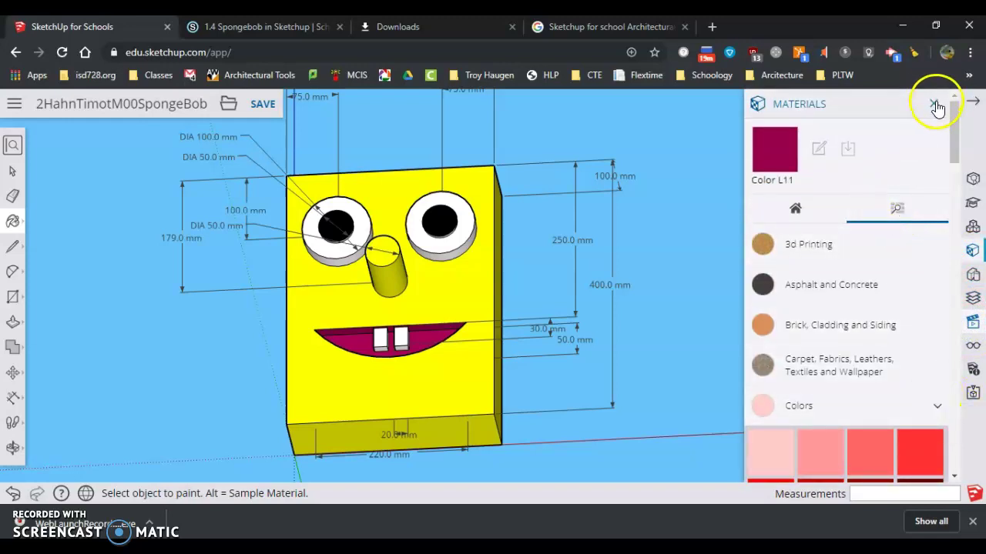
click(934, 104)
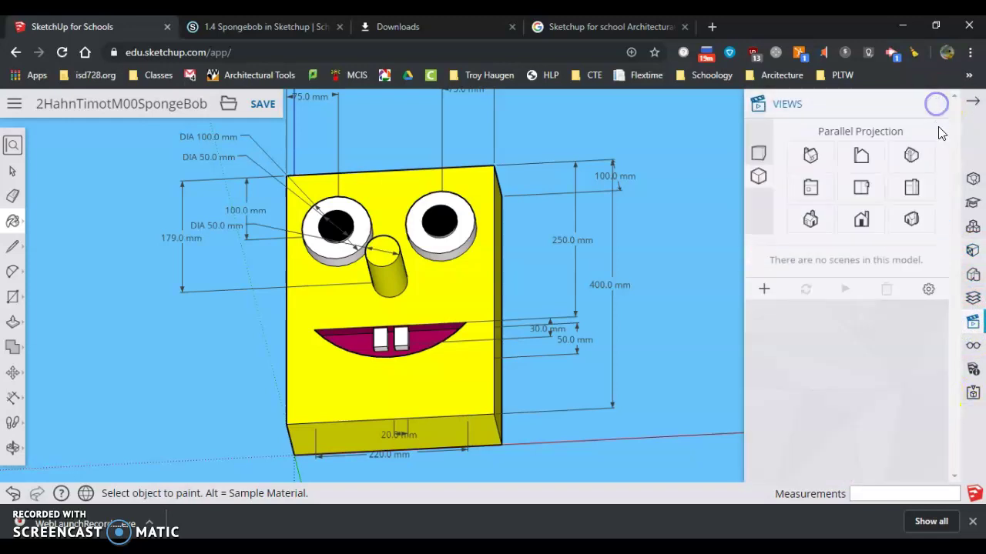
click(913, 221)
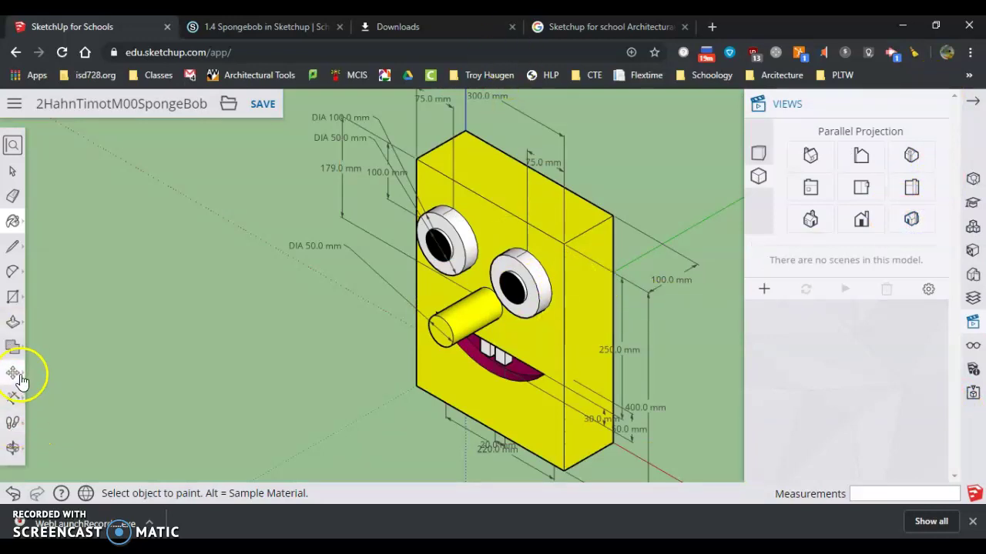
Step: With the Dimension tool, move the 75.0 mm dimension up and the 400.0 mm dimension right
click(12, 398)
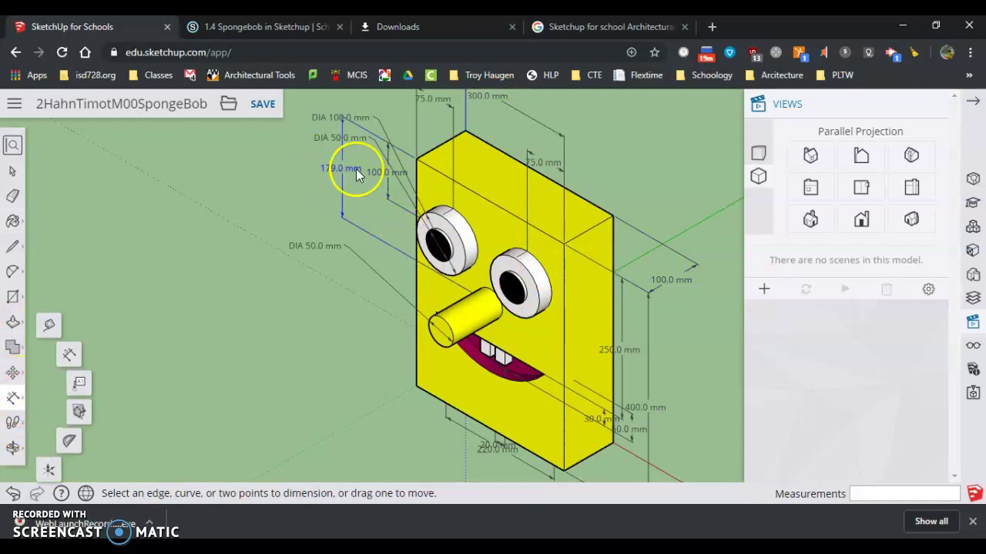
scroll(668, 258, down, 2)
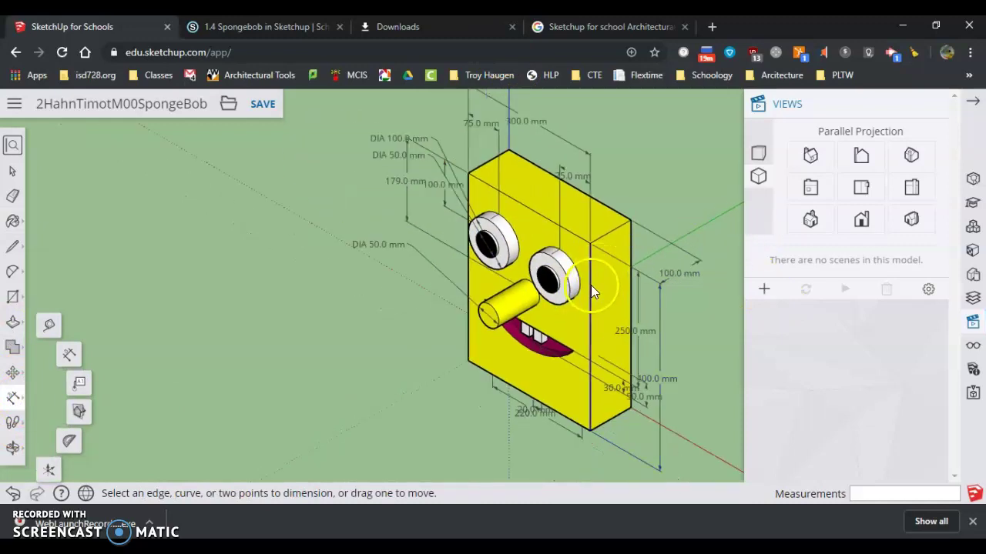
click(577, 185)
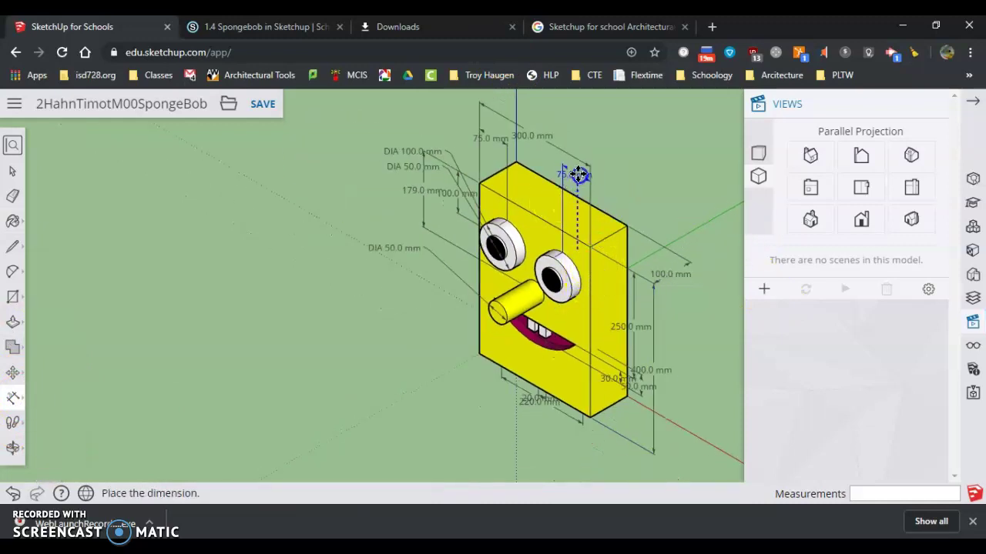
click(576, 175)
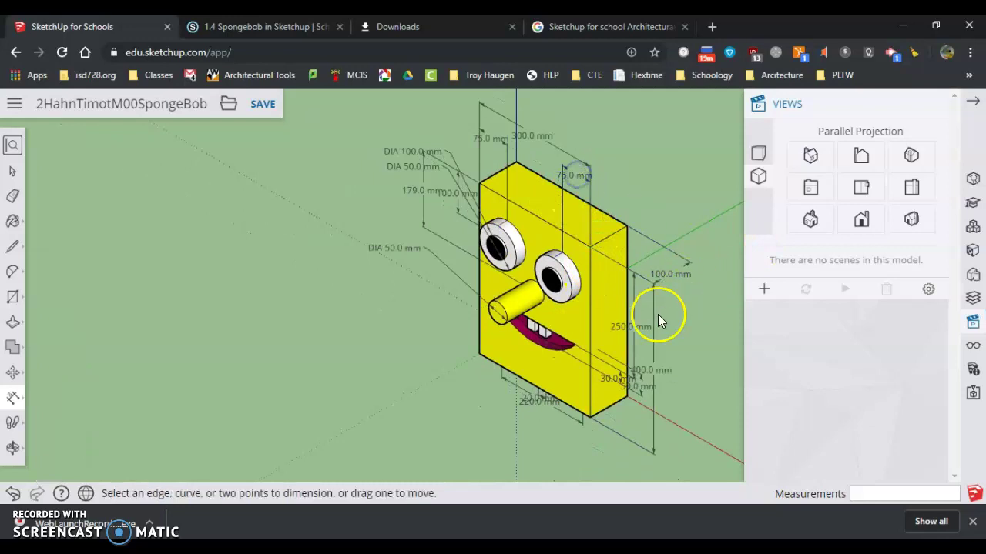
click(674, 380)
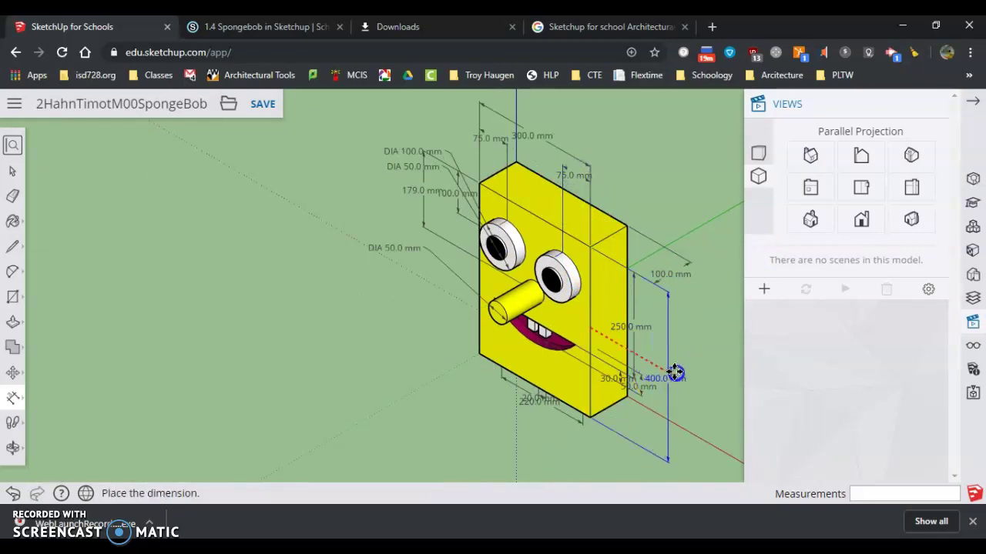
click(688, 365)
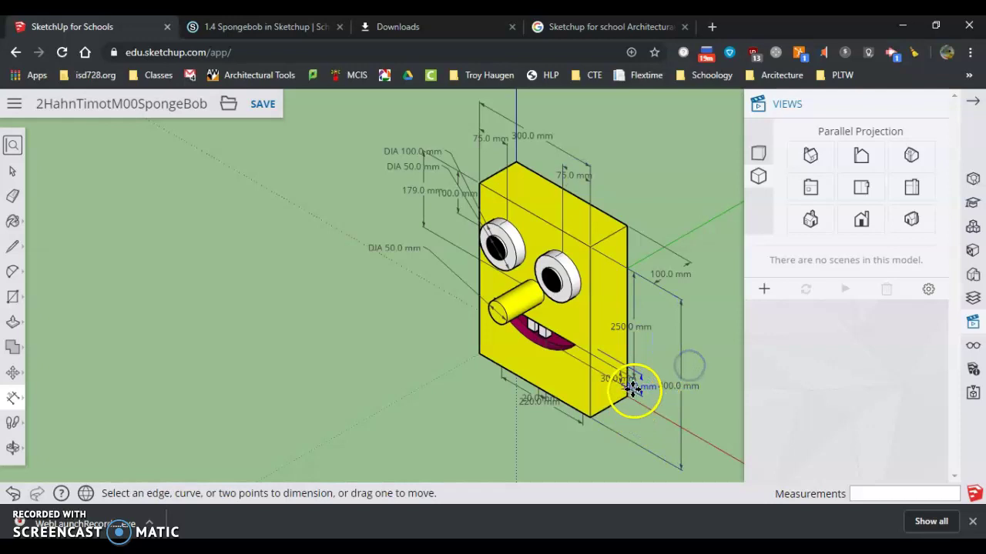
Step: Reposition the 50, 30, 250 and 400 mm dimensions so they stop overlapping
click(632, 389)
click(656, 397)
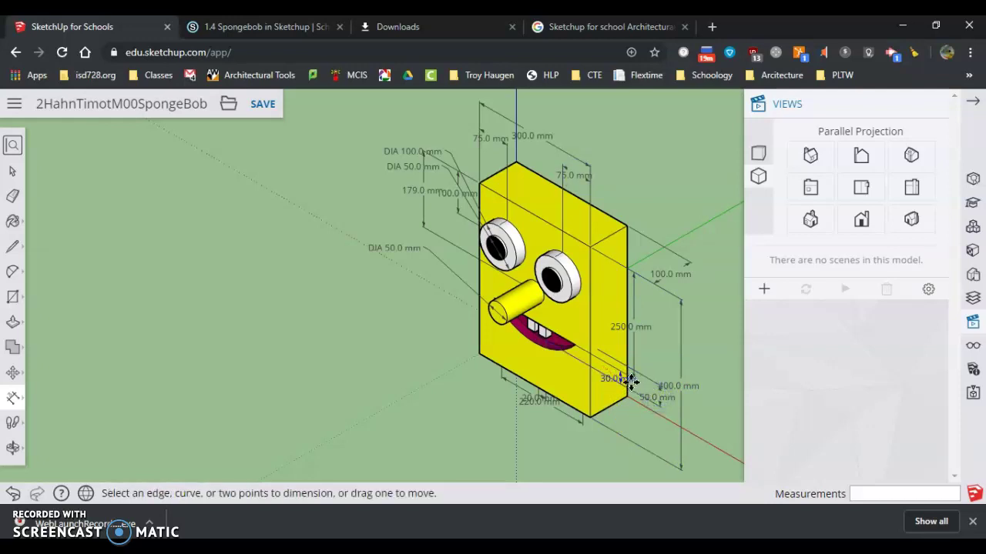
click(630, 379)
click(634, 386)
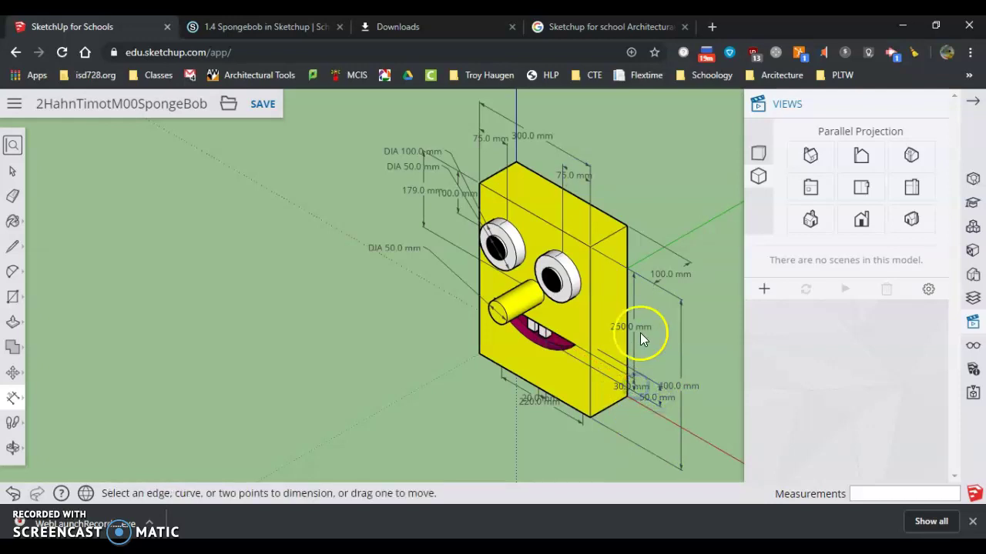
click(642, 333)
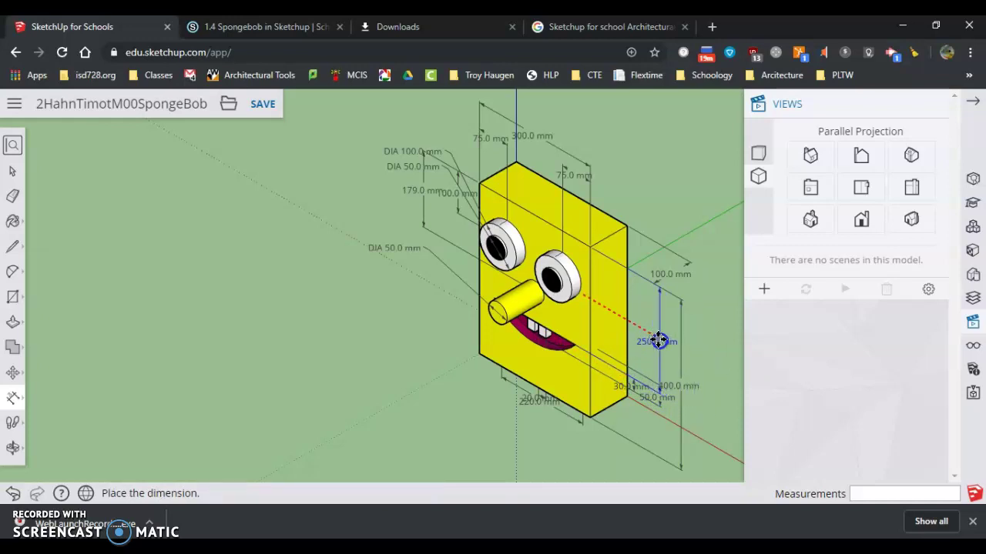
click(651, 337)
click(672, 388)
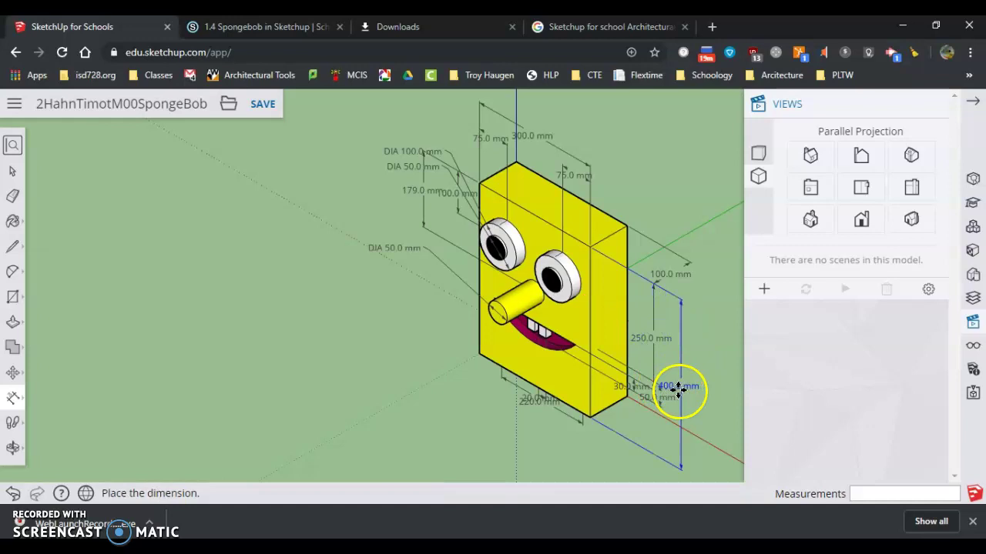
click(710, 394)
click(663, 399)
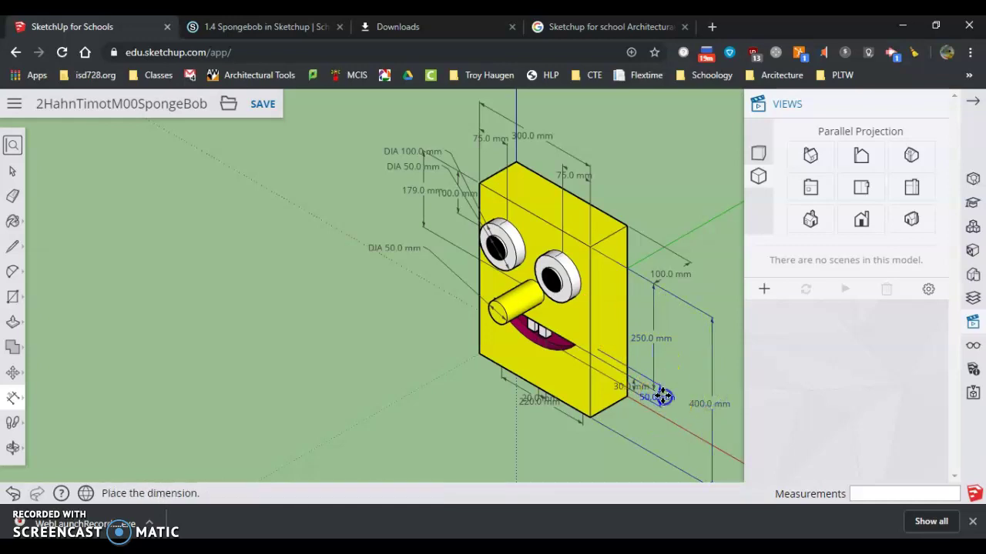
click(674, 399)
click(641, 388)
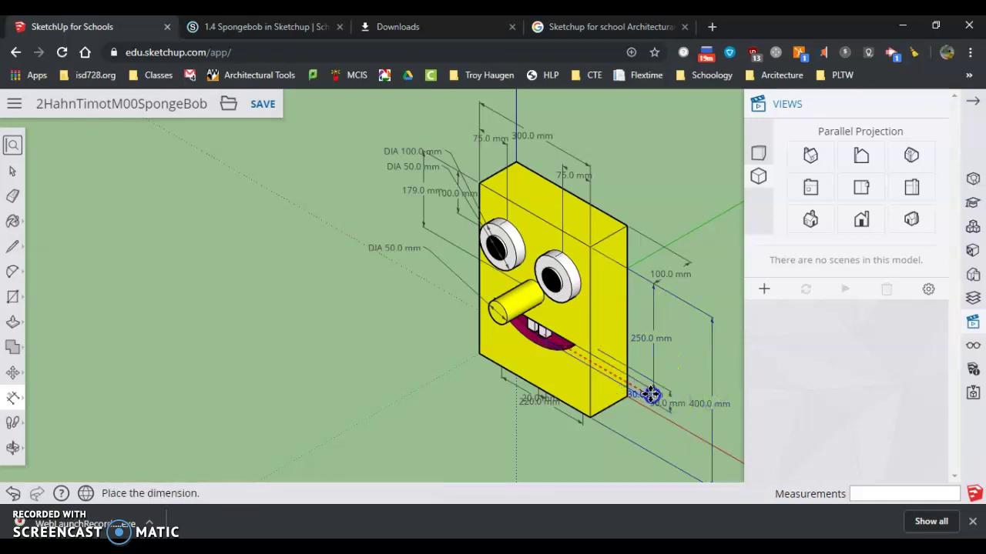
click(651, 395)
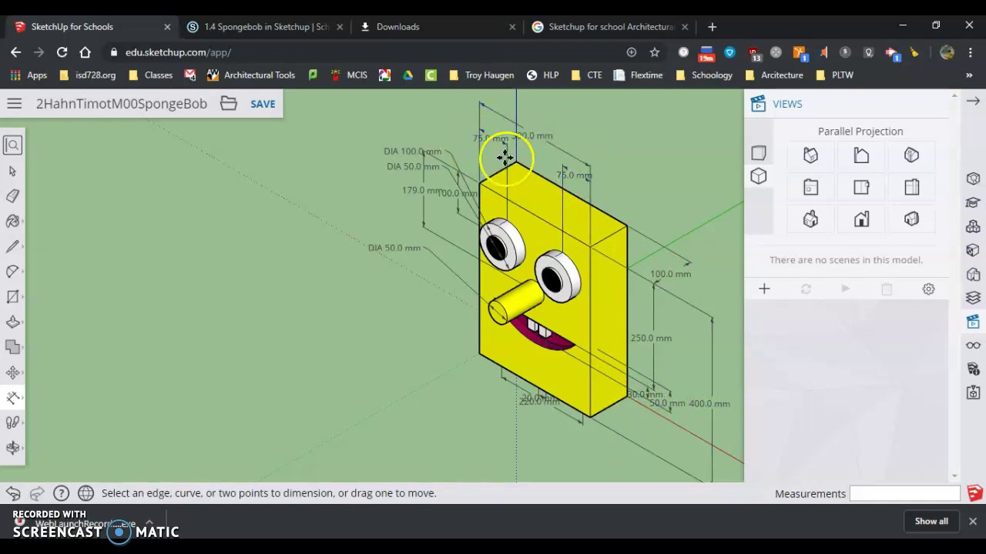
Step: Move the DIA 100.0 mm and DIA 50.0 mm labels higher and the 179.0 mm dimension left
click(406, 151)
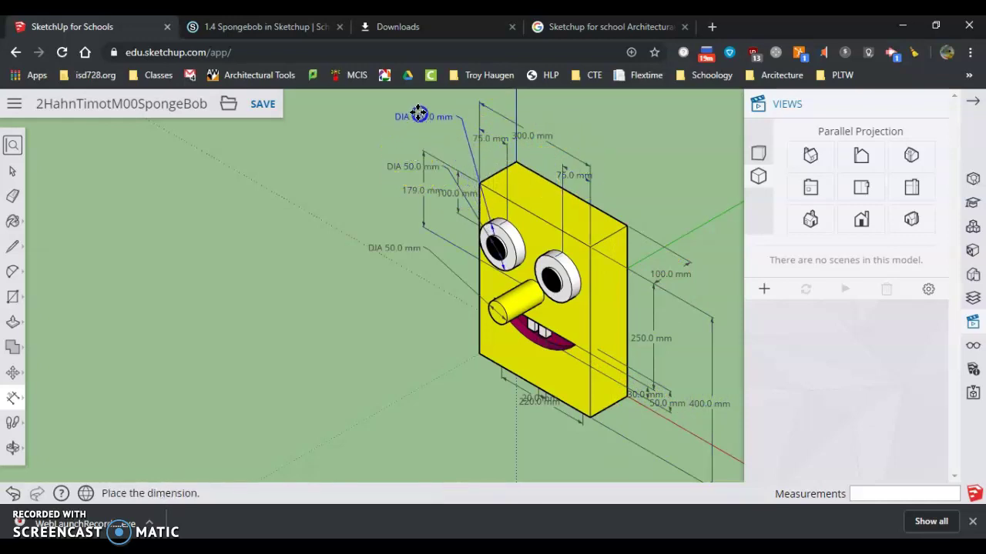
click(418, 113)
click(406, 165)
click(410, 134)
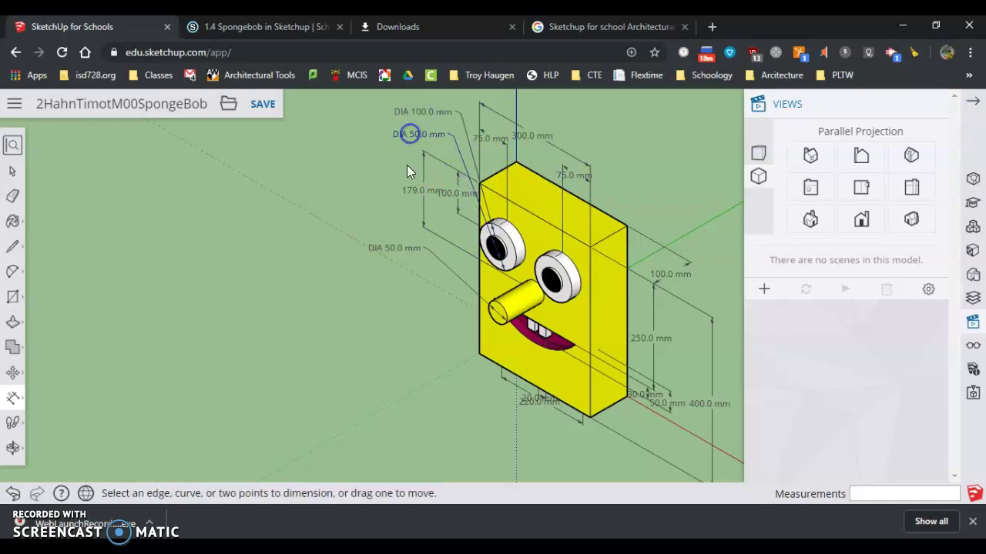
click(405, 190)
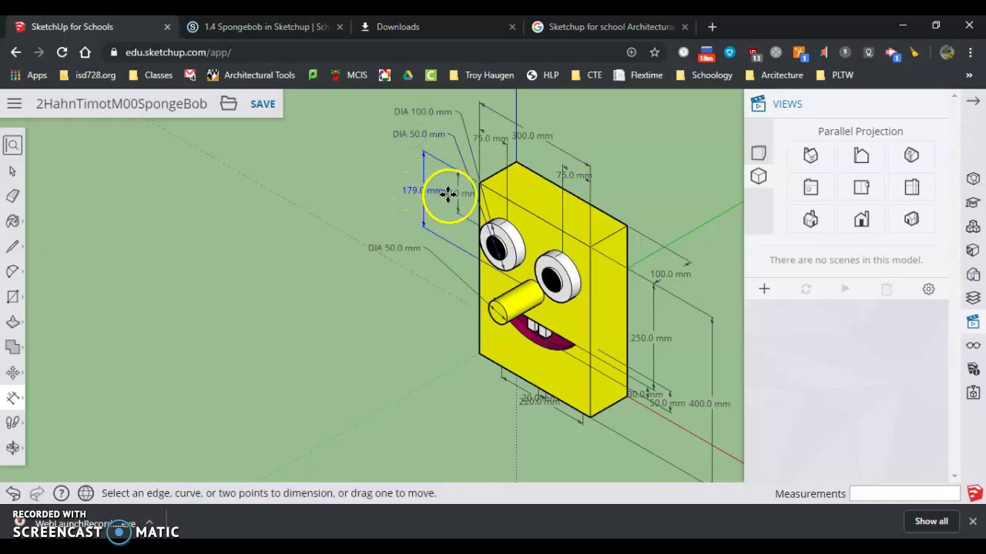
click(409, 185)
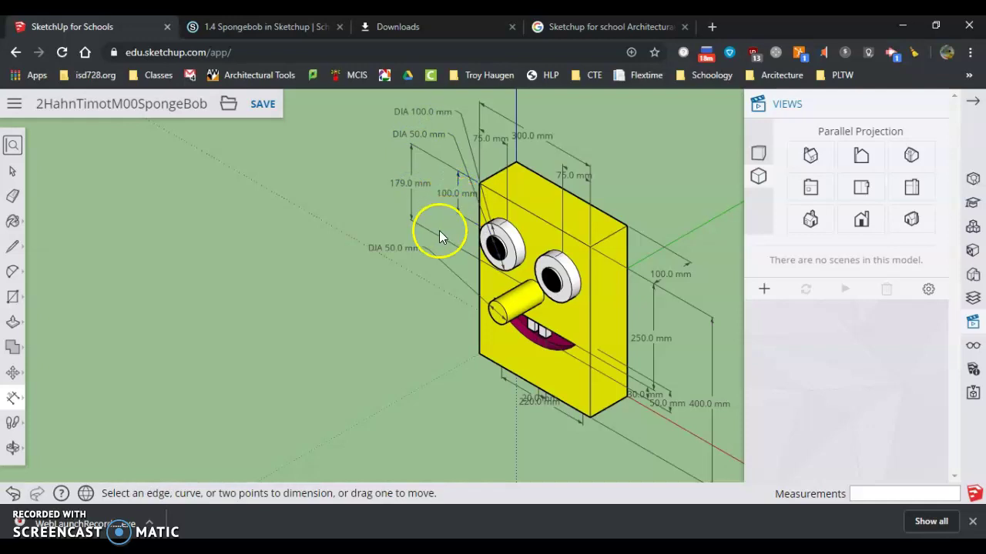
Step: Stack the 20.0 mm and 220.0 mm dimensions below the bottom of the block
click(536, 399)
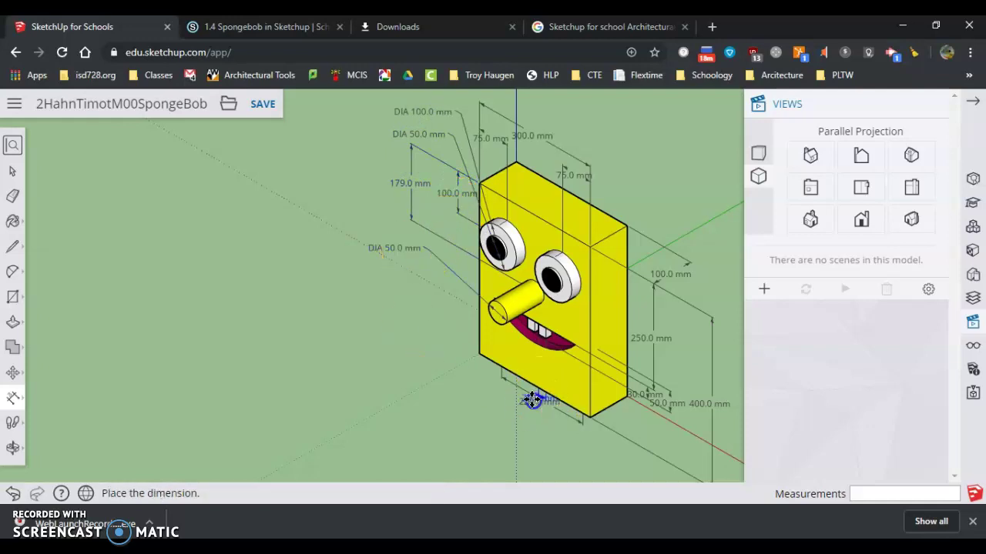
click(530, 422)
click(521, 414)
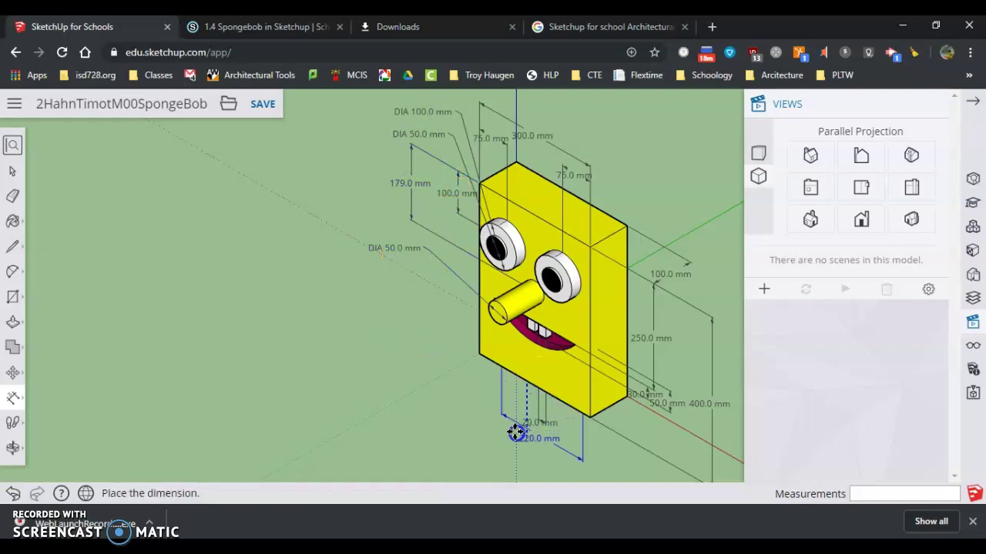
click(516, 435)
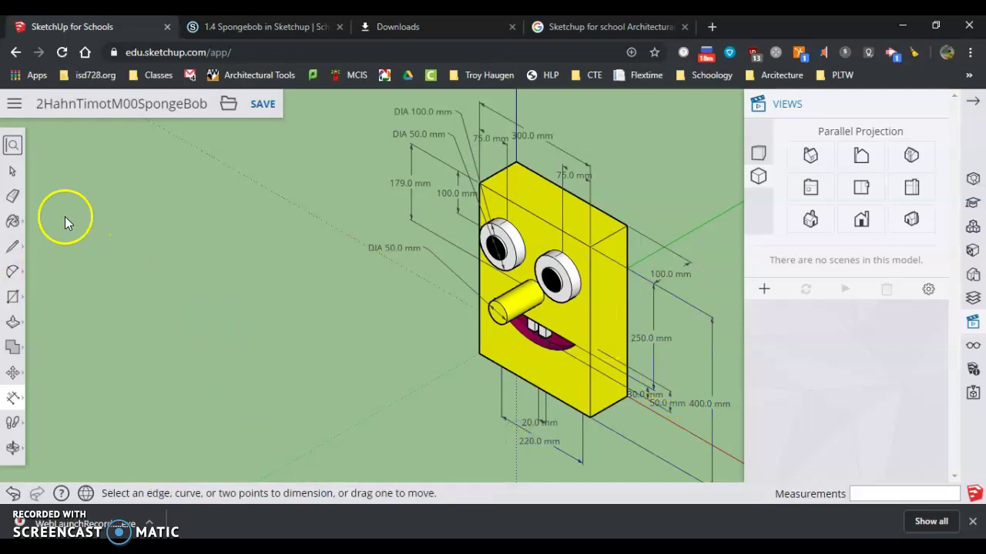
Step: Add a text label with the student's last name and 'Hour 2' left of the model
click(12, 447)
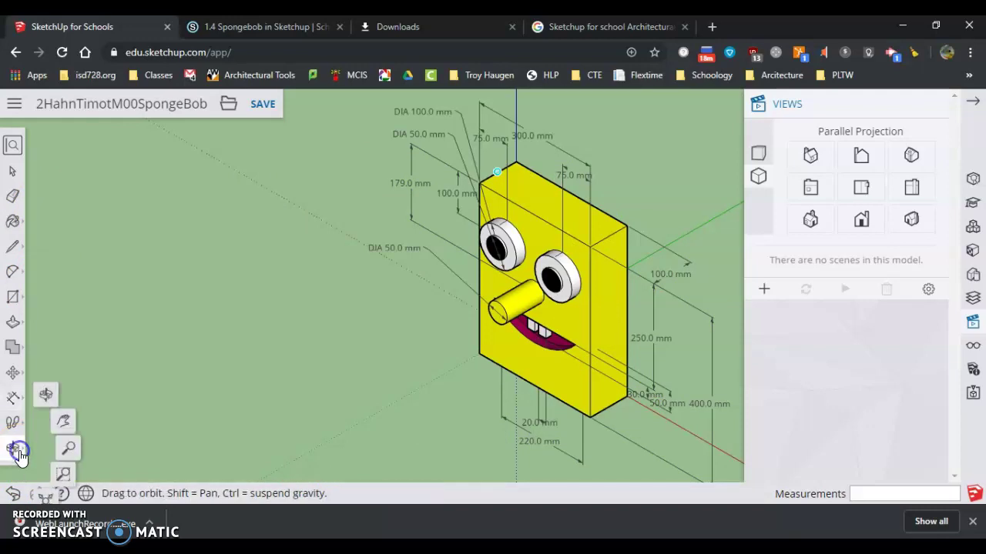
click(54, 502)
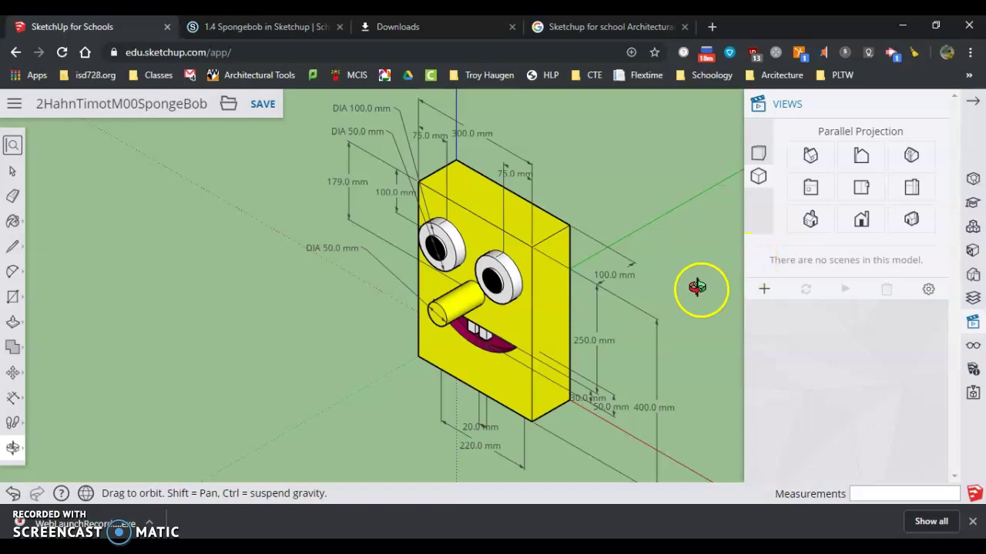
click(14, 398)
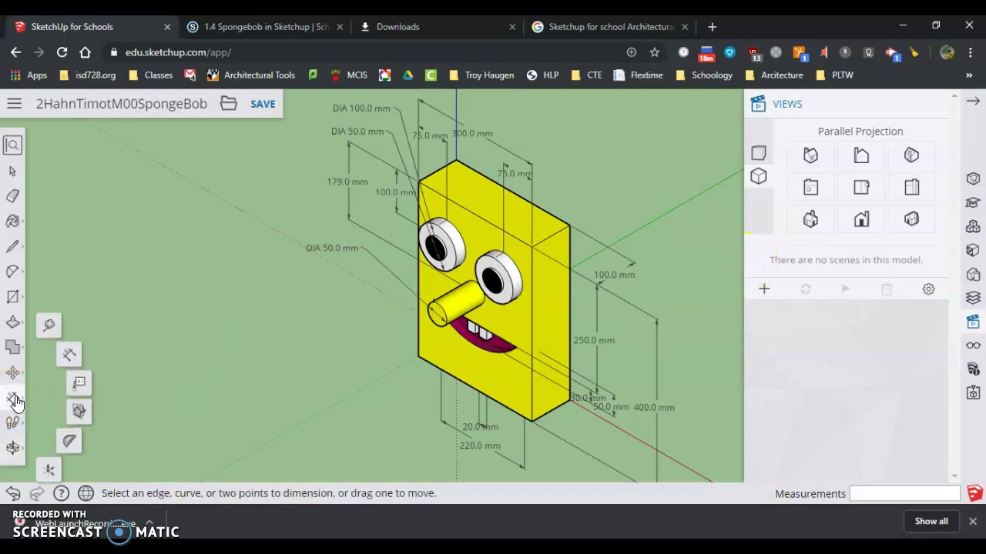
click(80, 388)
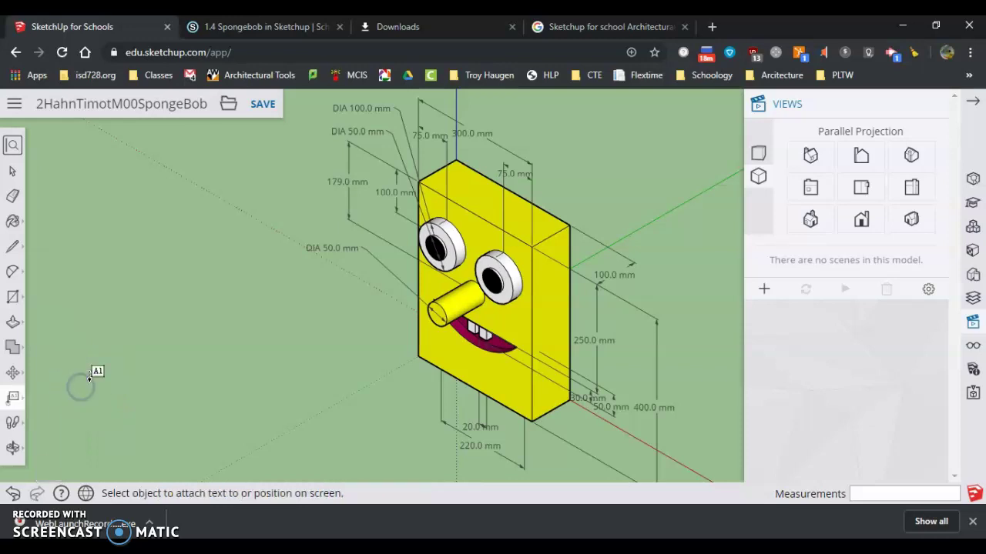
click(334, 331)
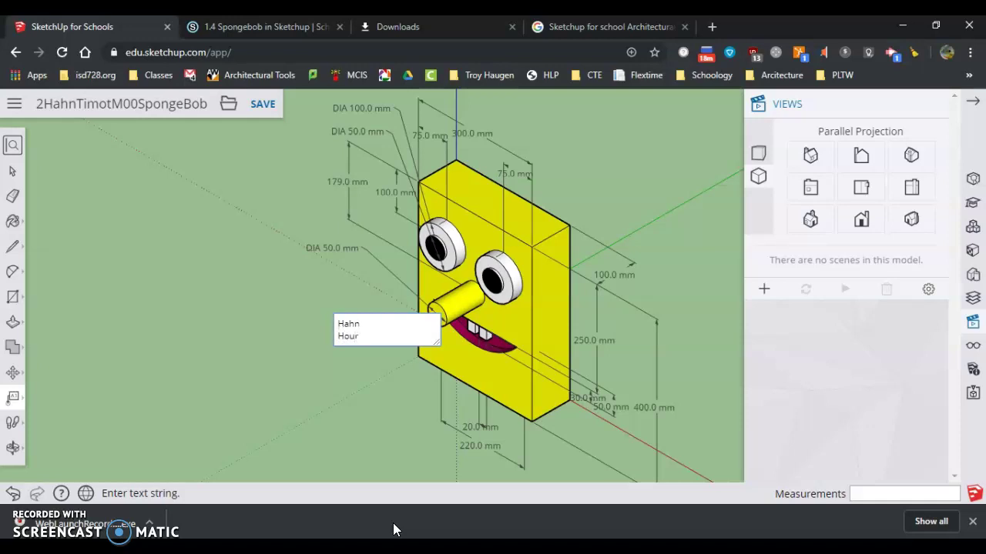
click(363, 372)
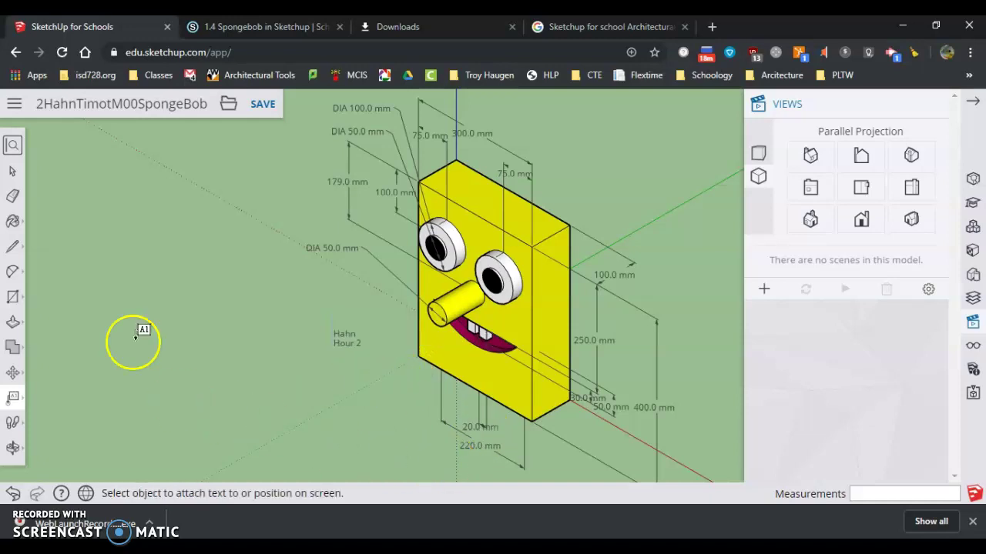
Step: Save the SpongeBob model
click(14, 107)
click(14, 112)
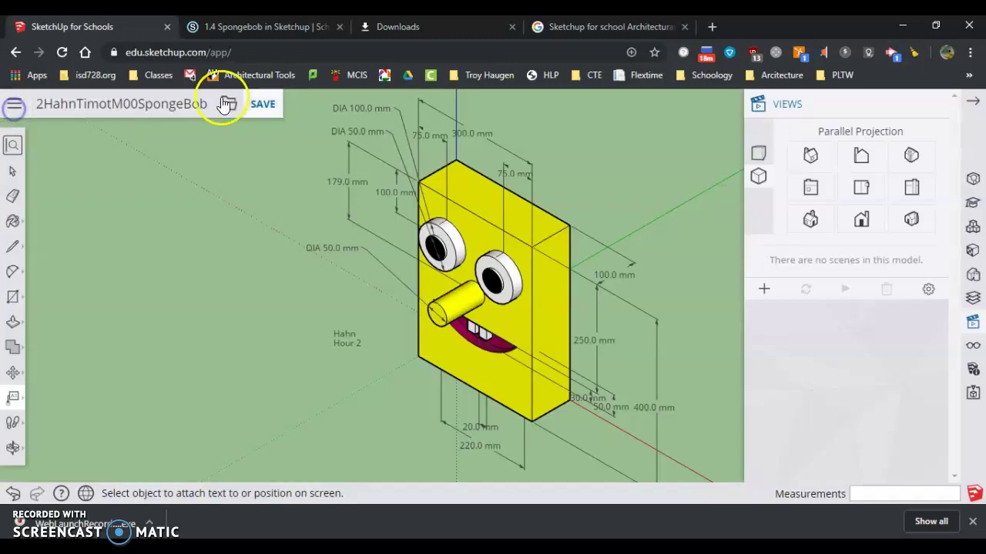
click(261, 103)
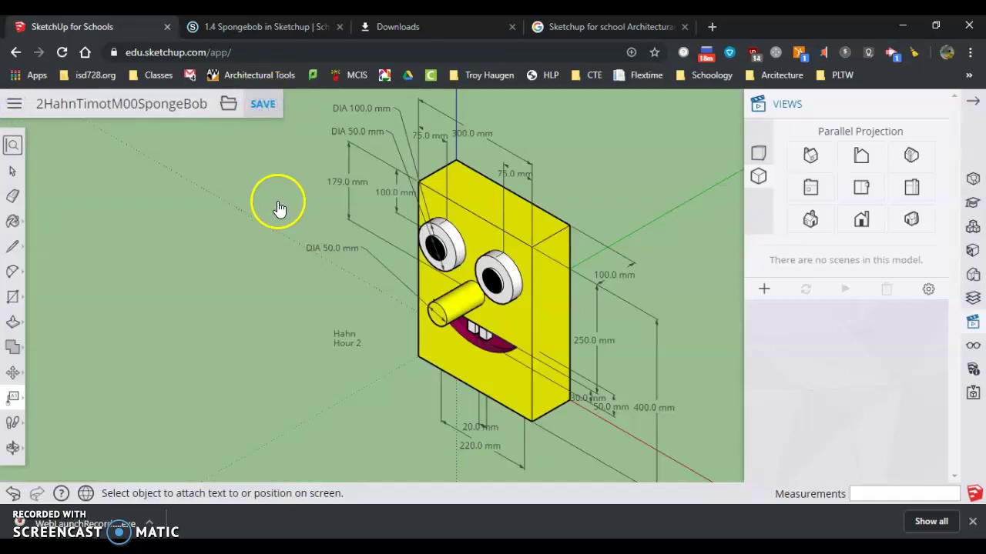
click(260, 104)
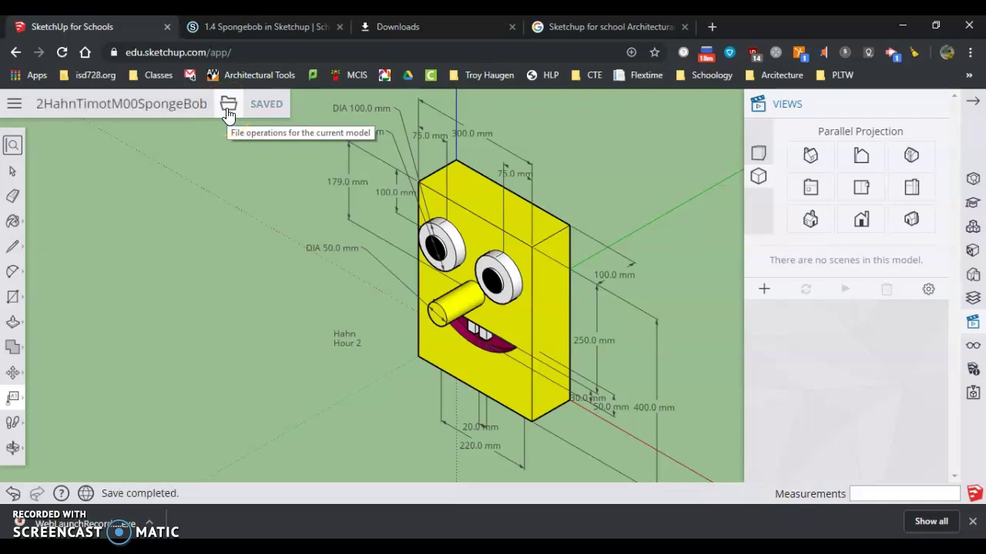
Step: Start exporting the view as a PNG image from the File menu
click(228, 113)
mouse_move(249, 231)
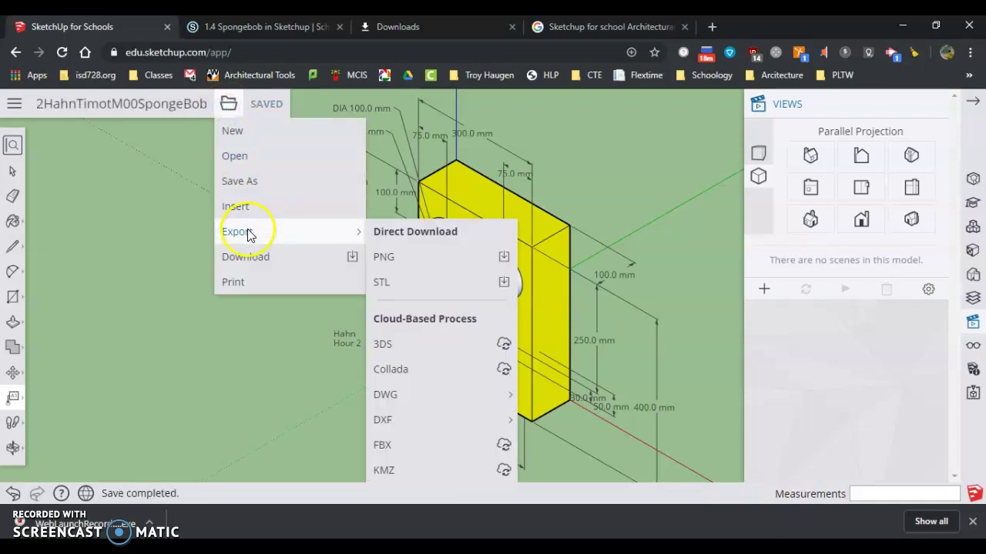
click(457, 268)
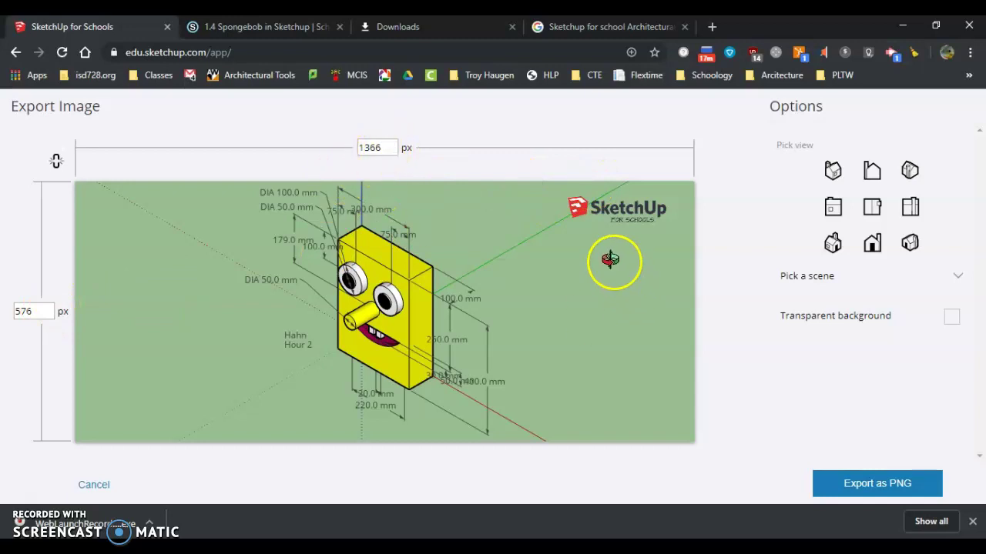
Step: Lower the export image width from 1366 px using the width field and spinner
click(385, 146)
drag(385, 147, 346, 147)
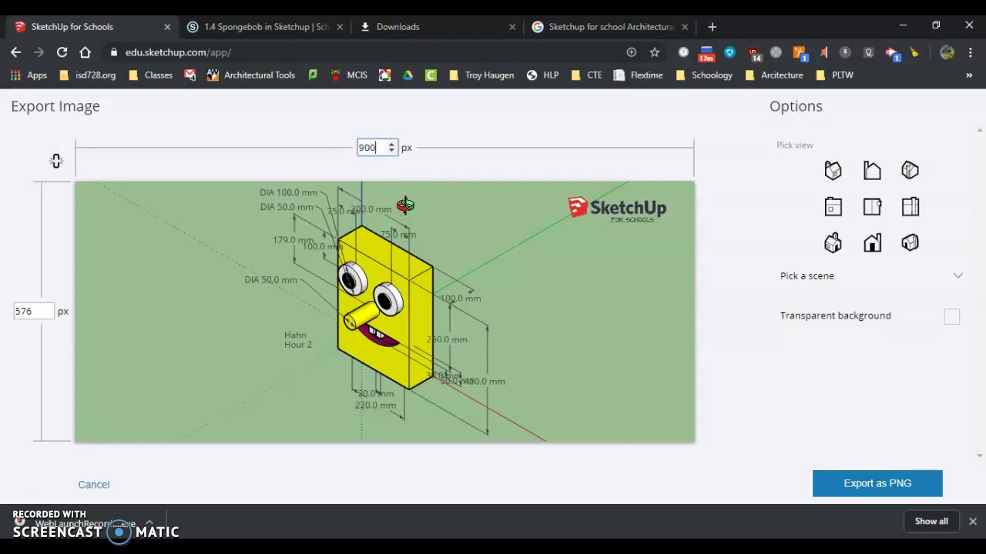
click(476, 165)
click(391, 151)
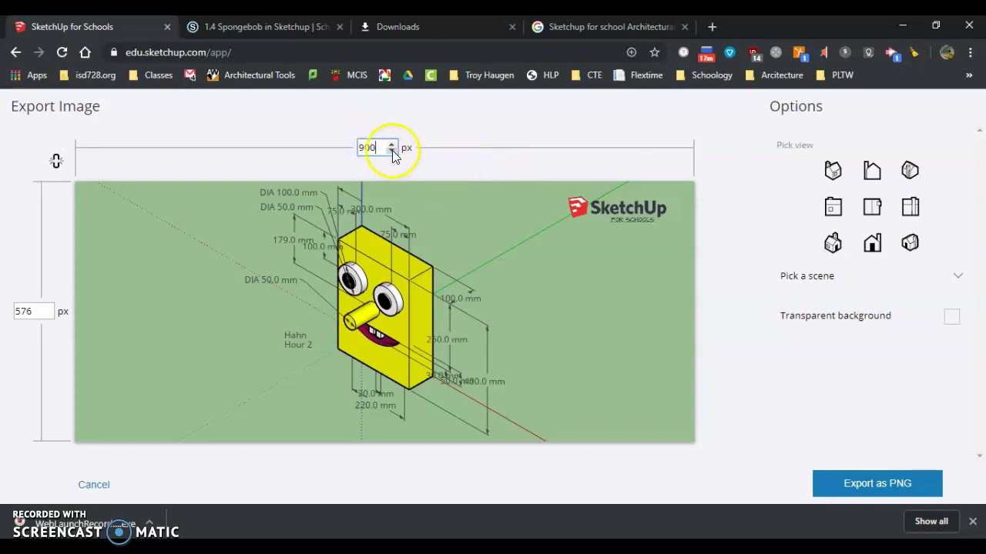
click(391, 136)
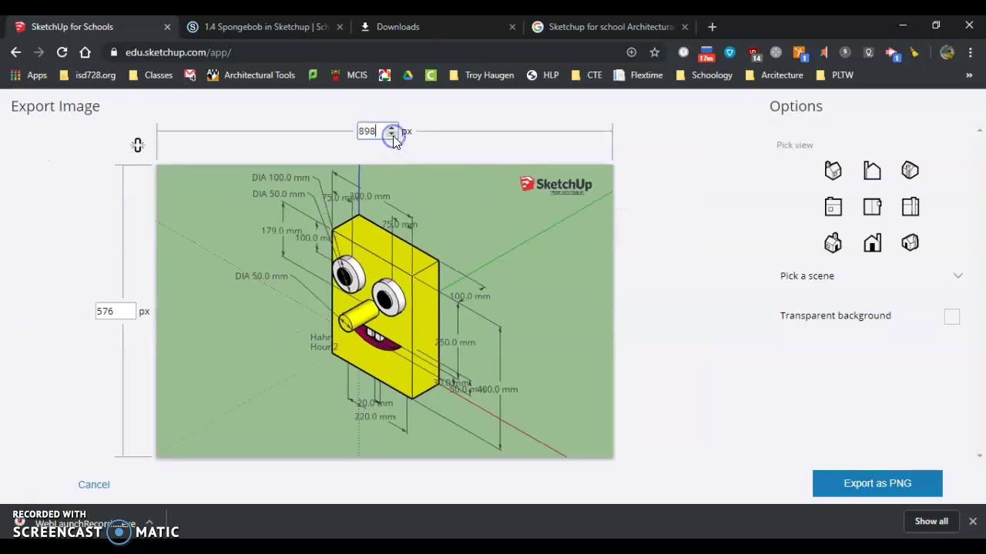
click(392, 135)
click(391, 135)
click(391, 135)
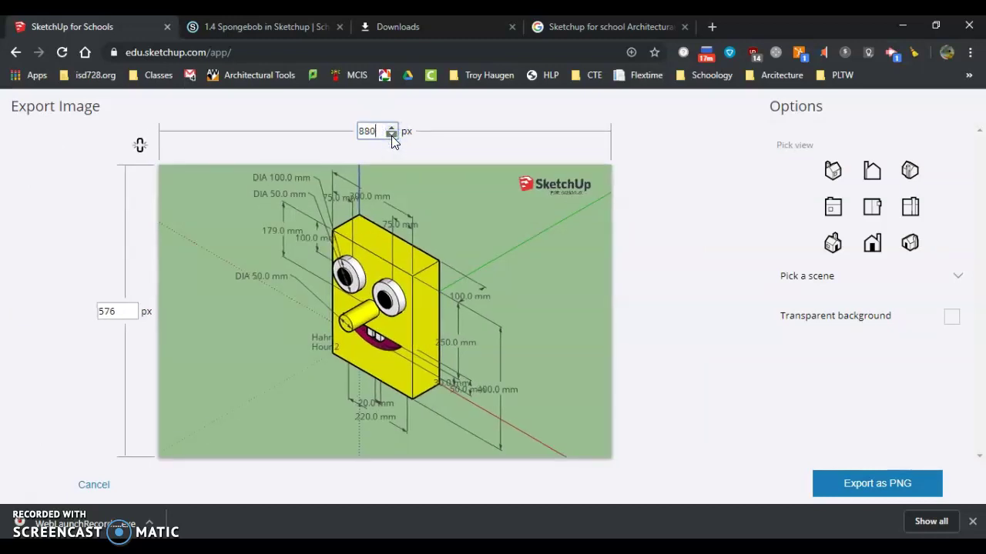
drag(391, 136, 393, 136)
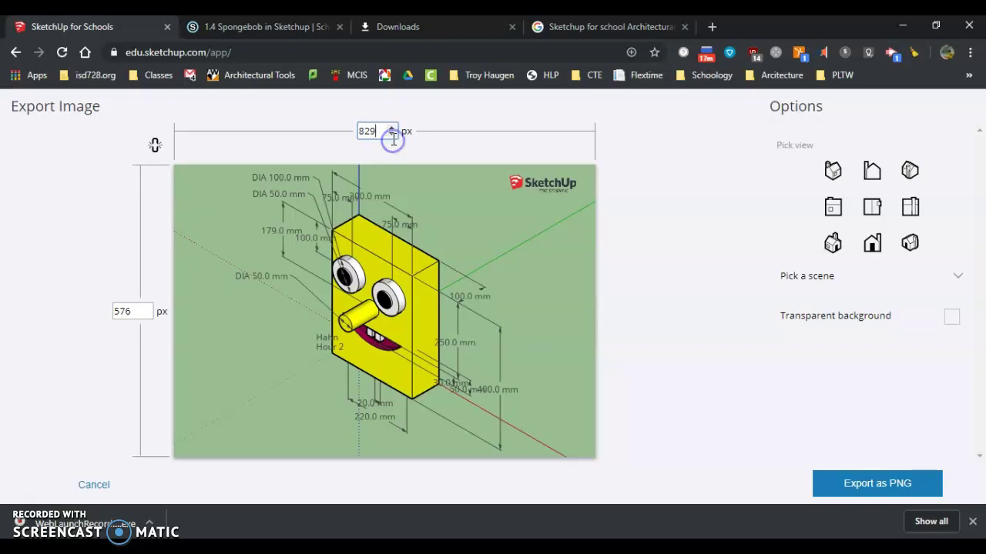
drag(391, 132, 377, 131)
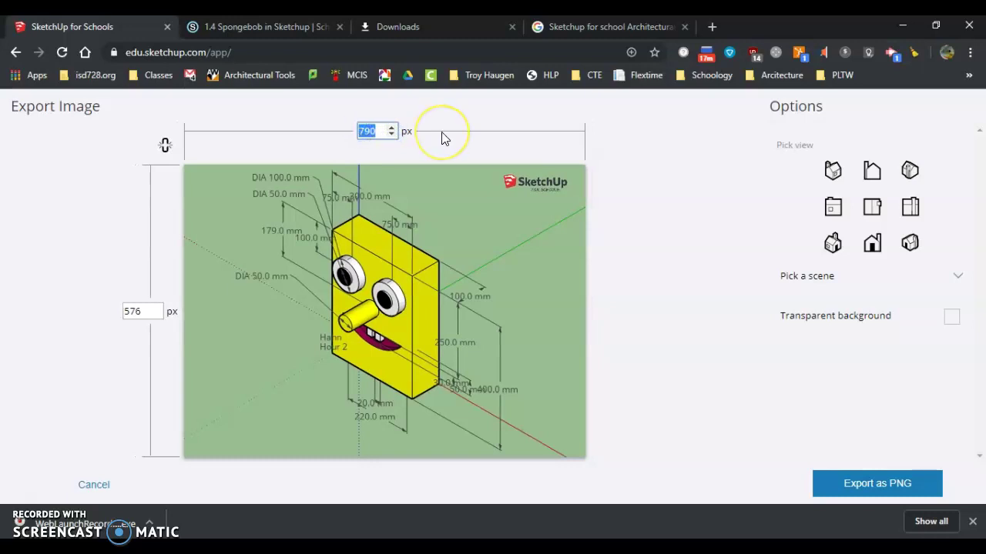
Step: Settle the width at 581 px, enable Transparent background, and export as PNG
drag(443, 140, 393, 137)
click(394, 137)
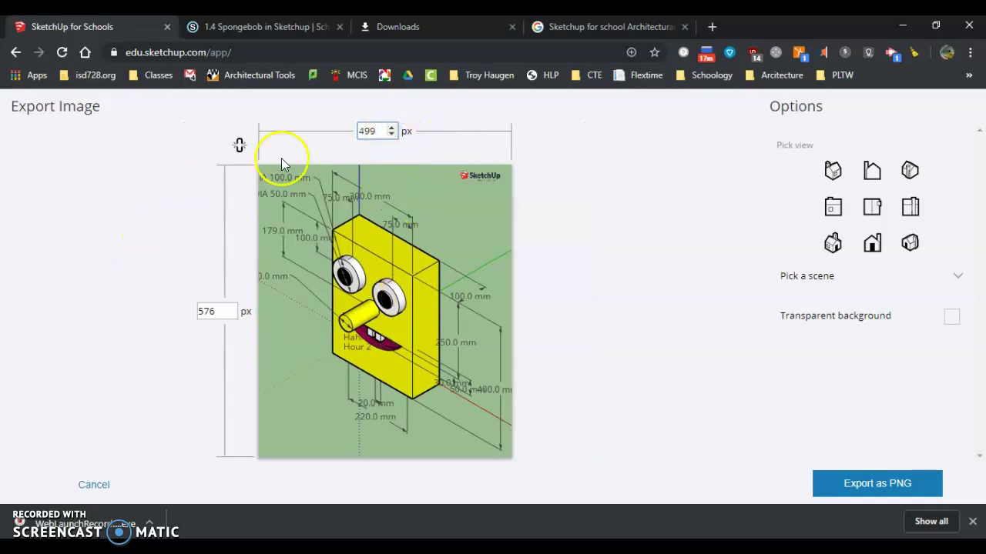
click(392, 129)
click(391, 130)
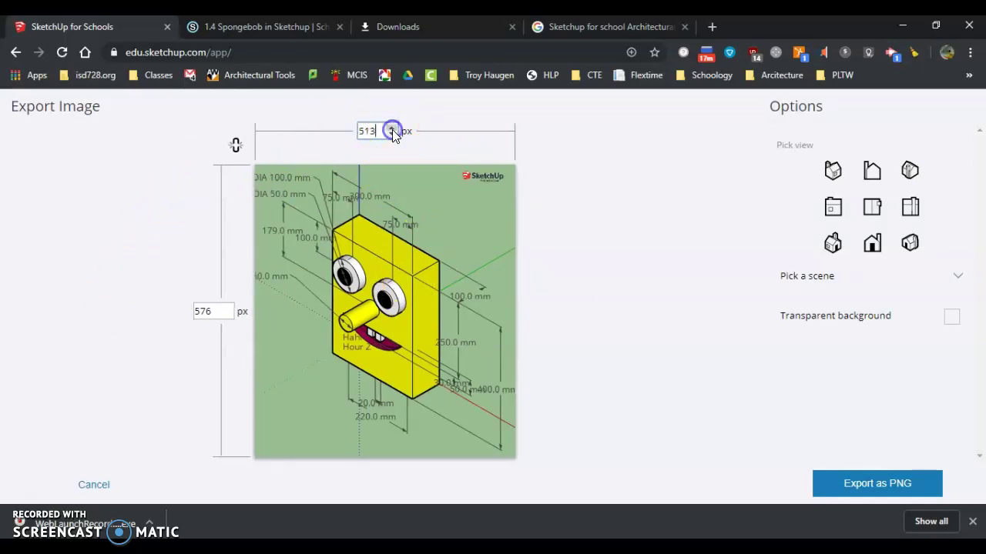
drag(392, 129, 392, 130)
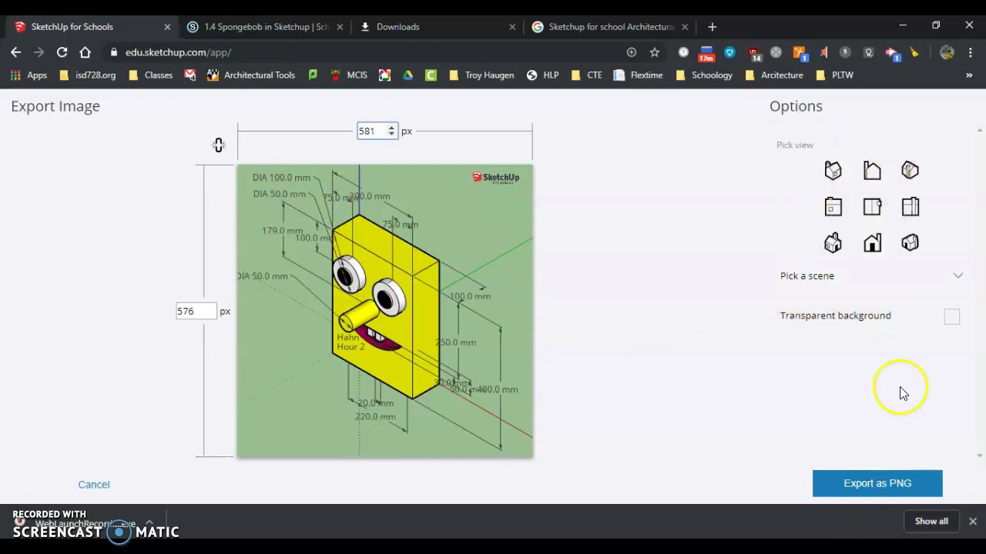
click(953, 317)
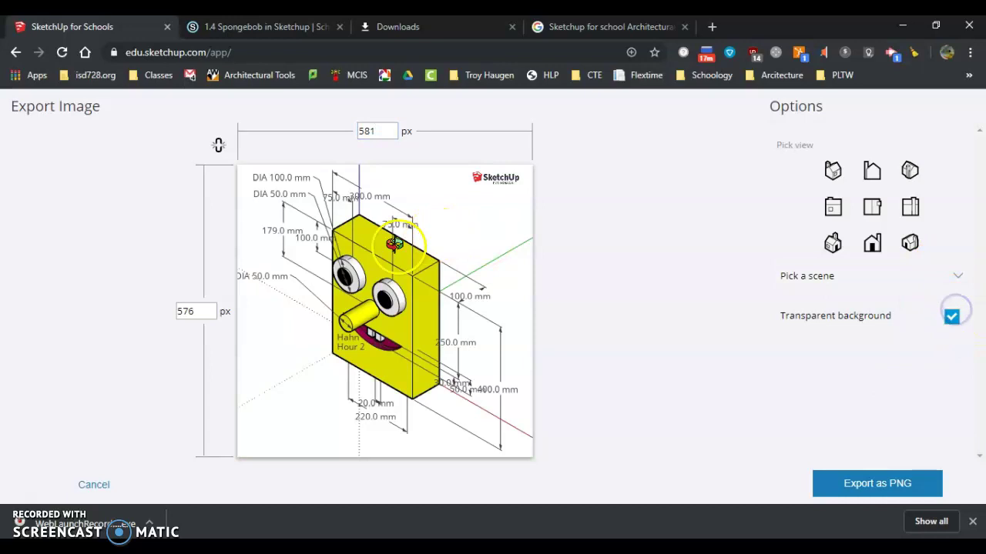
click(898, 479)
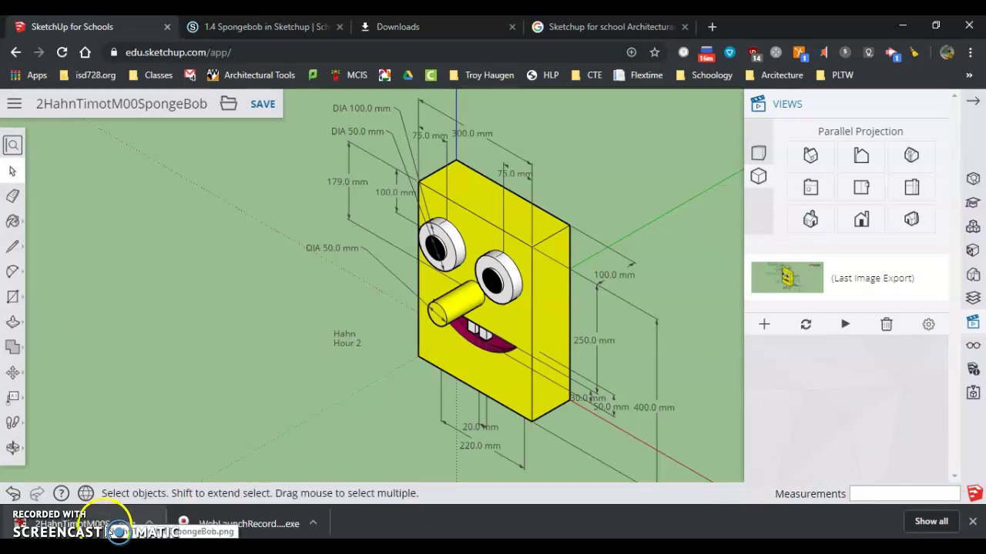
Step: Switch to the '1.4 Spongebob in Sketchup' Schoology tab and scroll through the assignment
click(249, 28)
scroll(896, 191, up, 5)
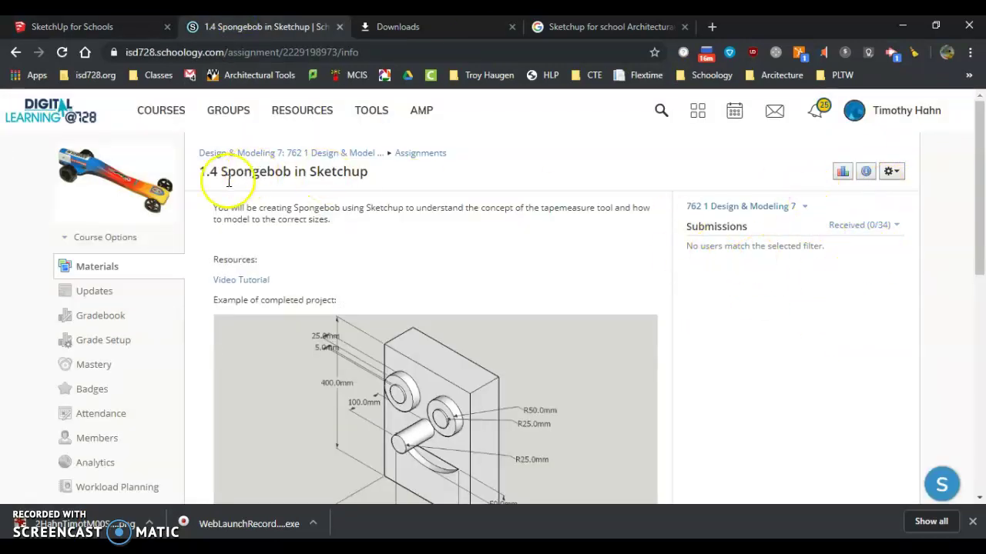
scroll(693, 188, down, 4)
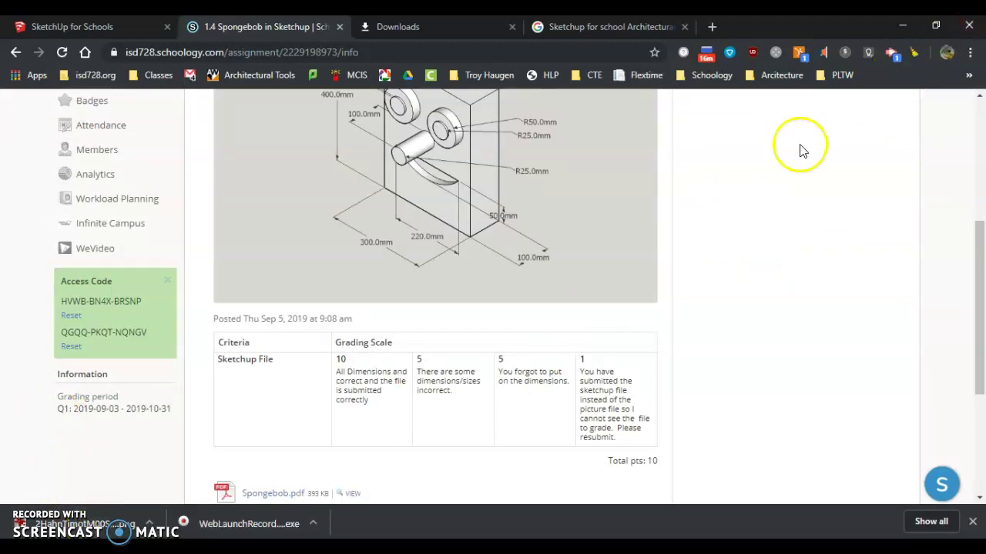
scroll(798, 165, up, 4)
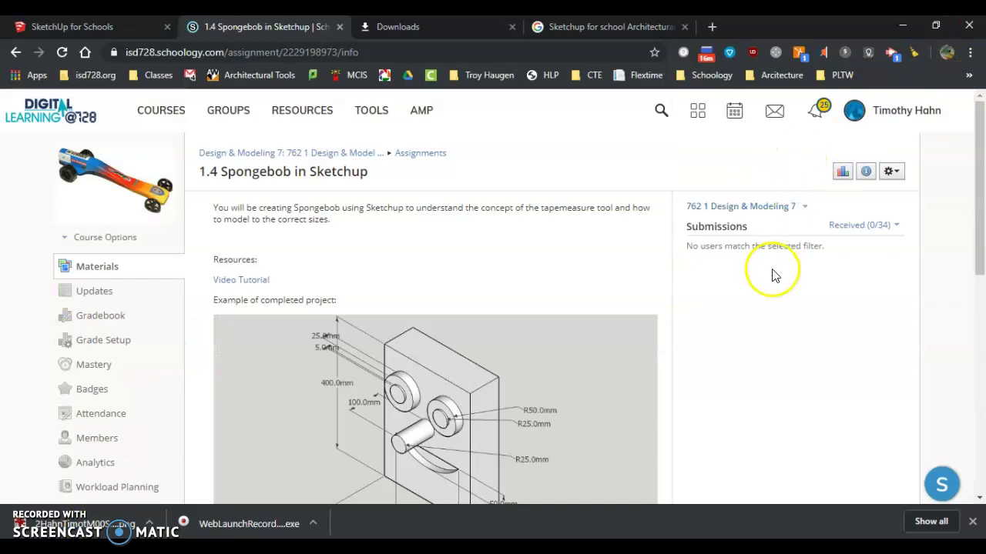